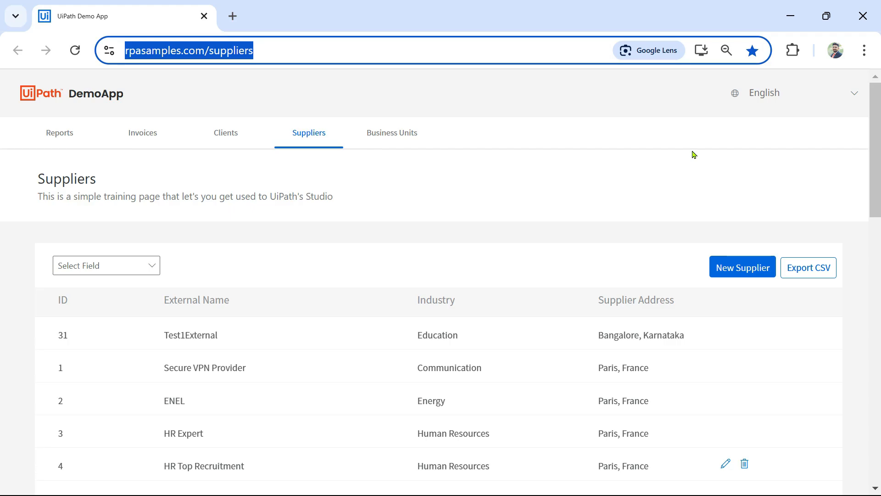
- Switch to Task Capture and create a new document without saving the changes to the open one
key("super")
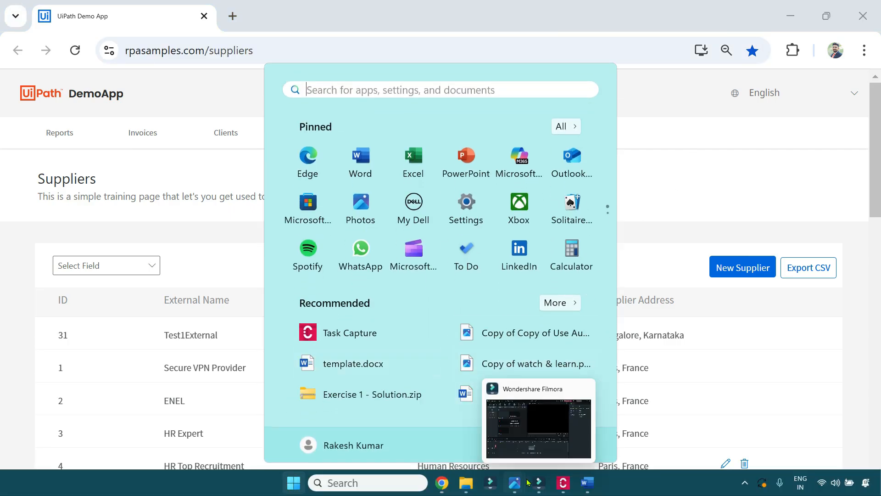
left_click(565, 481)
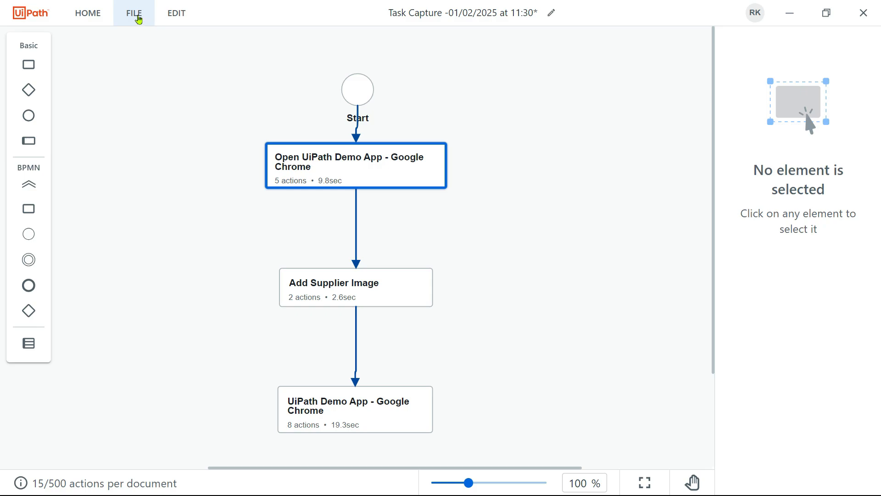
left_click(138, 18)
left_click(143, 55)
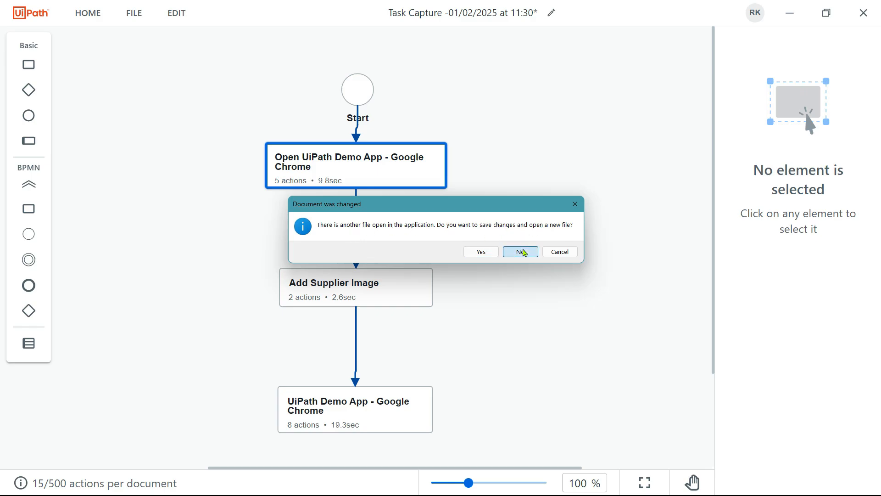
left_click(520, 251)
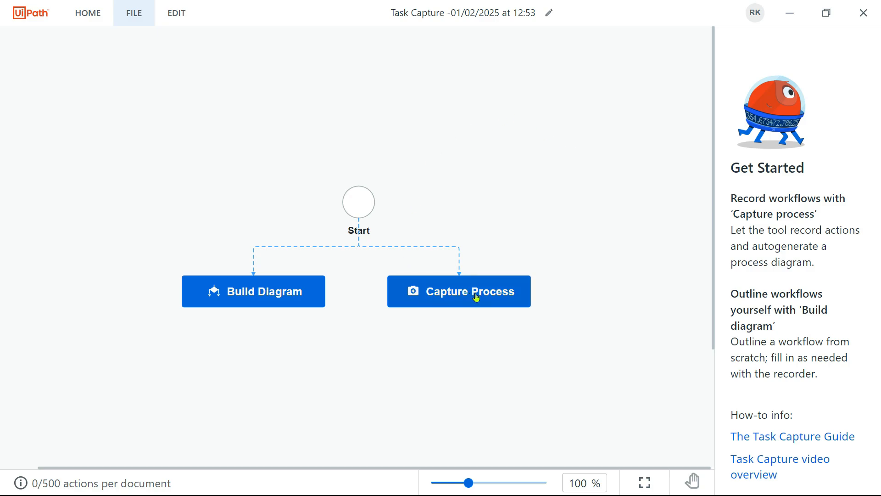
left_click(478, 297)
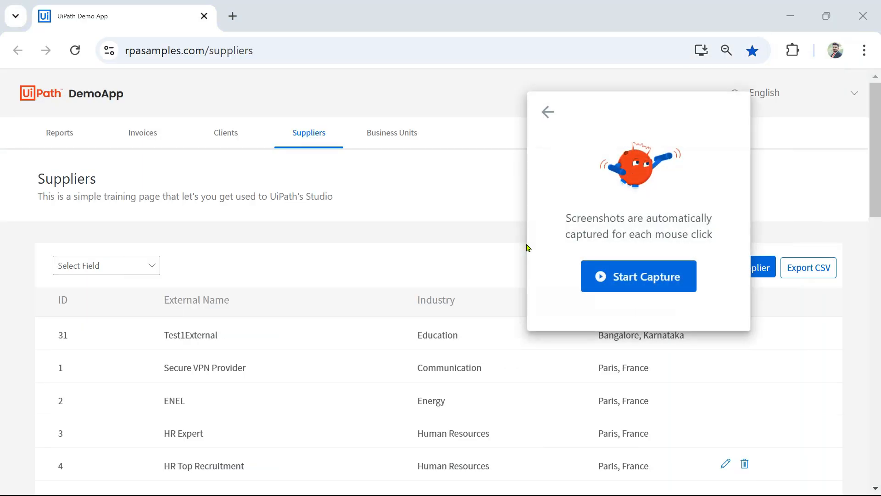
left_click_drag(595, 105, 403, 53)
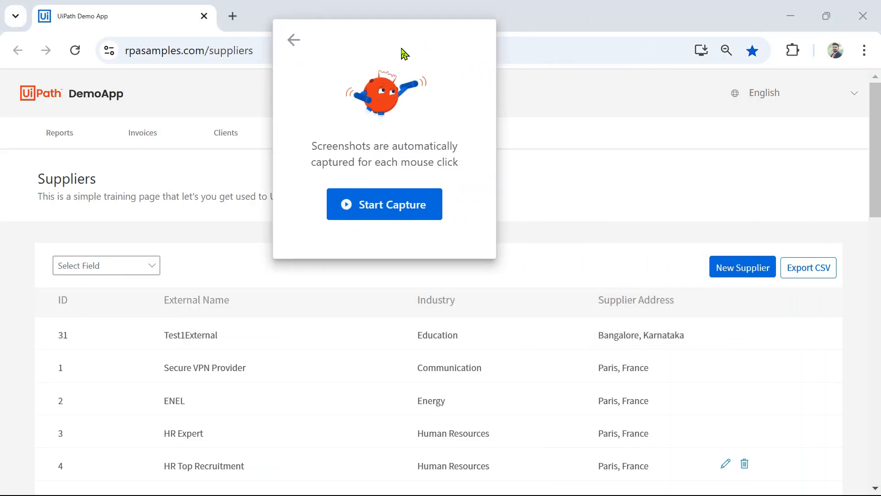
left_click(397, 209)
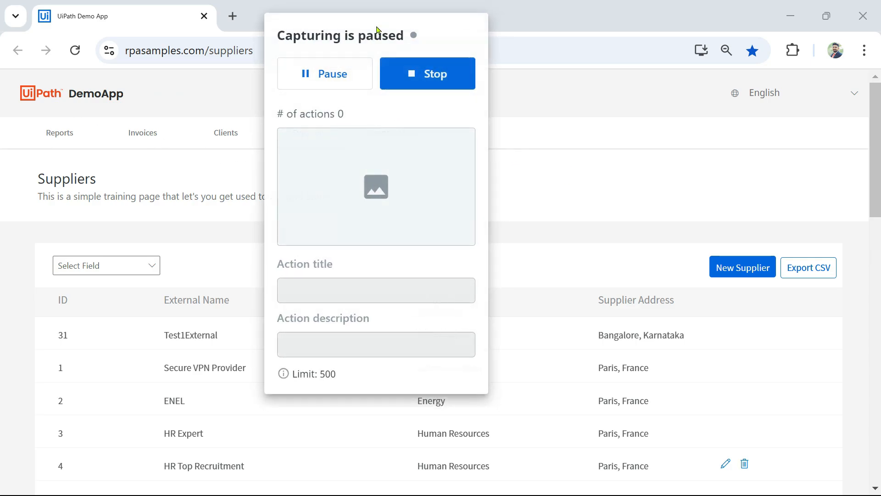
left_click_drag(374, 25, 615, 31)
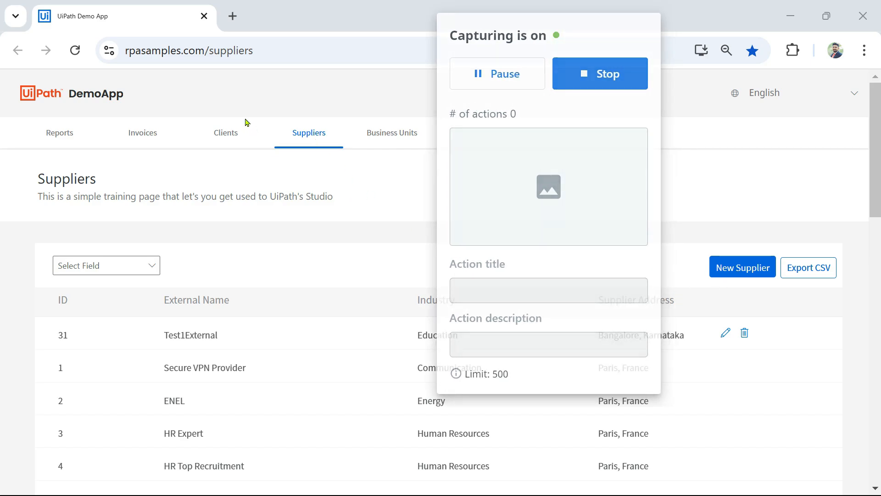
left_click(486, 83)
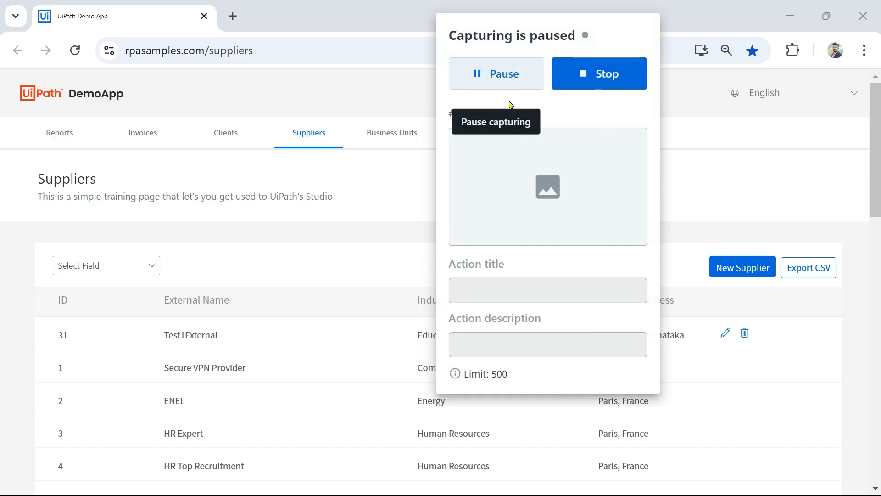
left_click(597, 85)
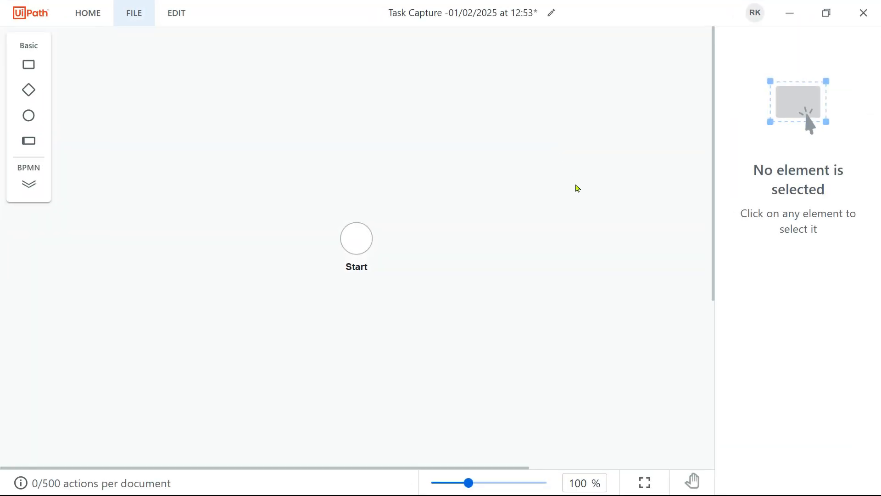
- Review the capturing hotkeys in the settings and compare the Detailed and High level capturing modes with their options
left_click(89, 17)
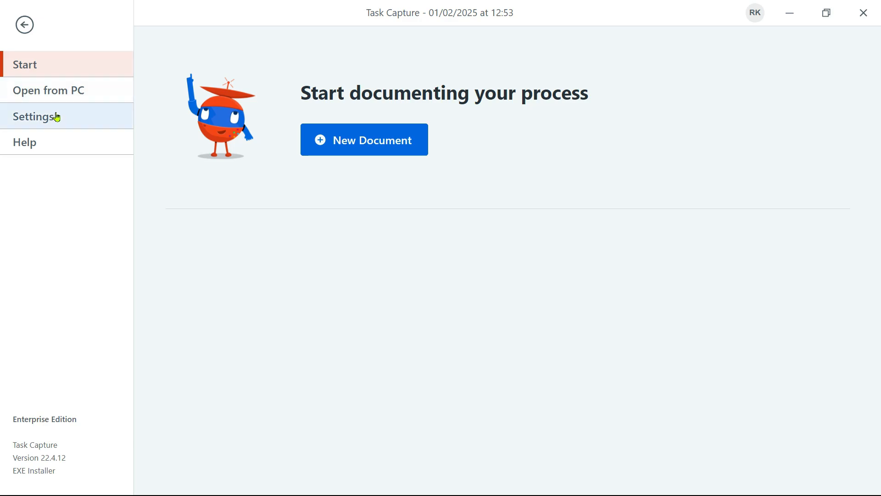
left_click(56, 122)
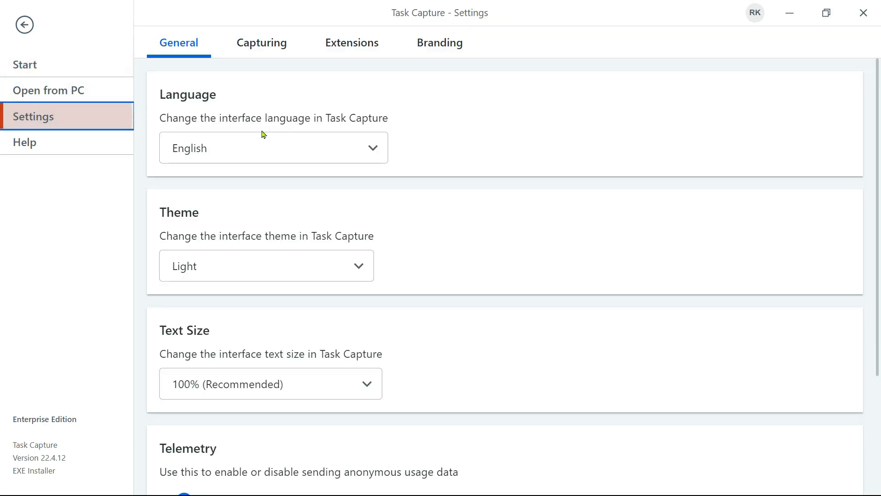
left_click(273, 52)
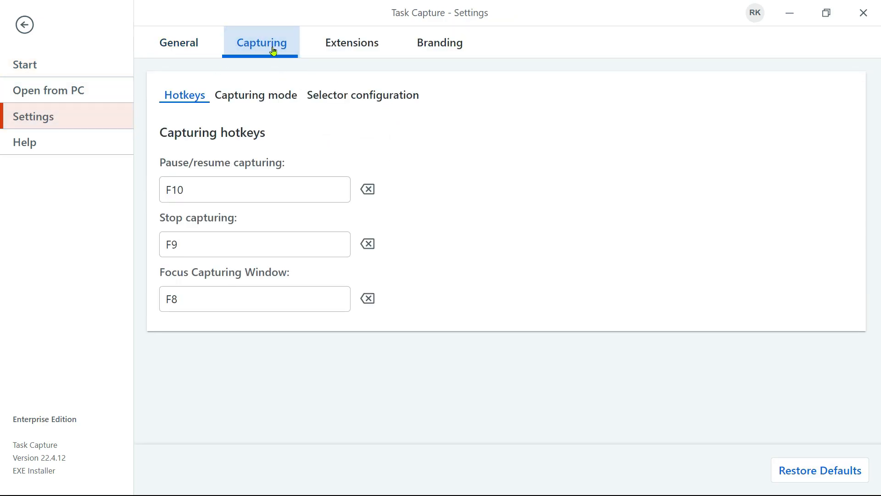
left_click(269, 100)
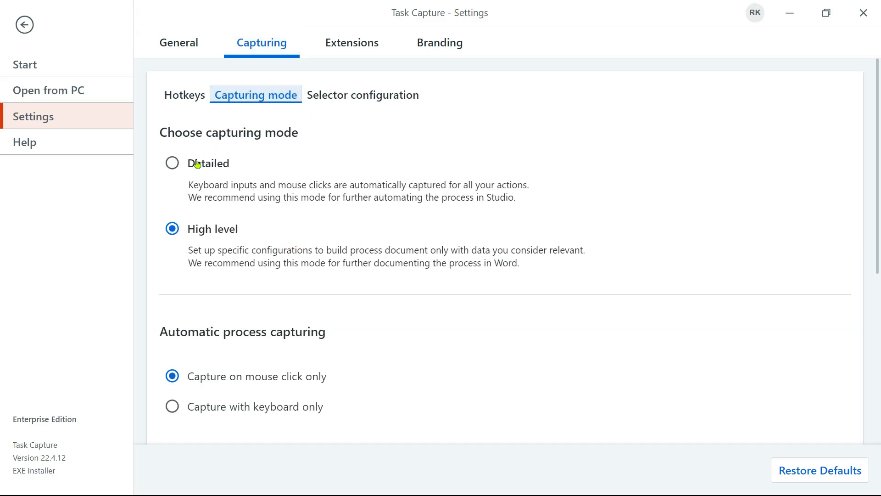
left_click(171, 173)
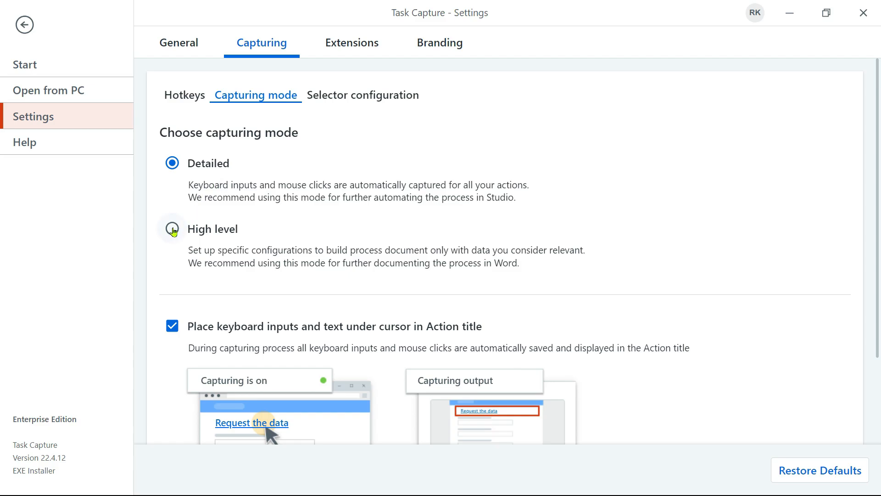
left_click(172, 228)
scroll(324, 243, "down", 3)
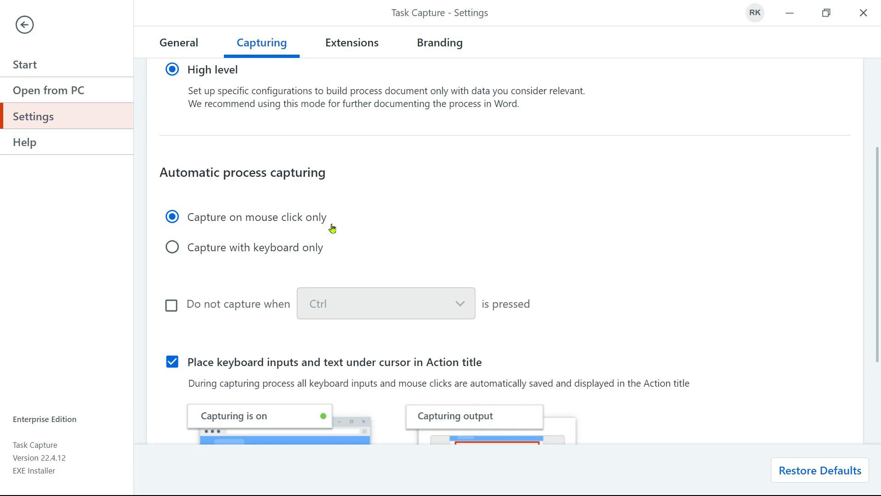
scroll(317, 228, "down", 2)
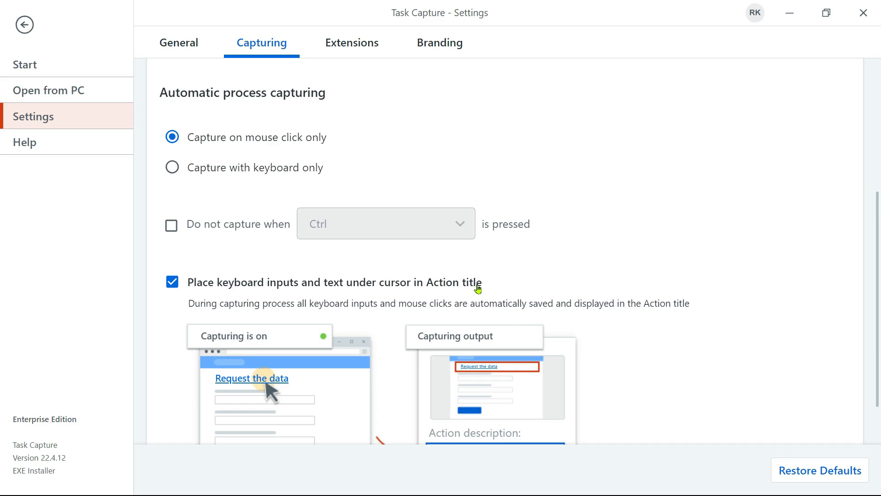
scroll(524, 217, "down", 2)
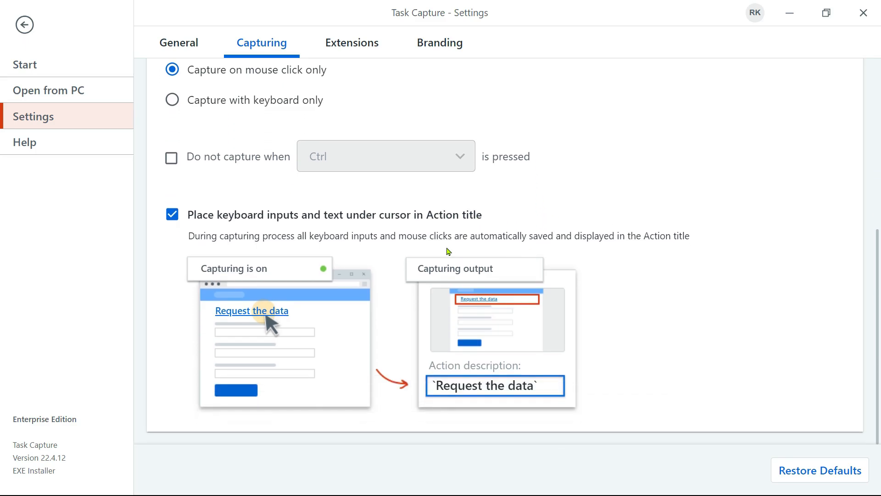
scroll(209, 126, "up", 5)
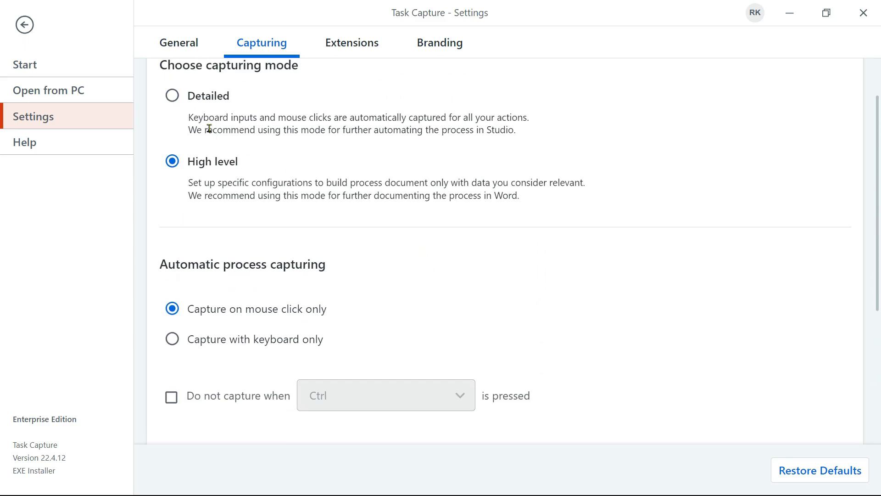
left_click(24, 25)
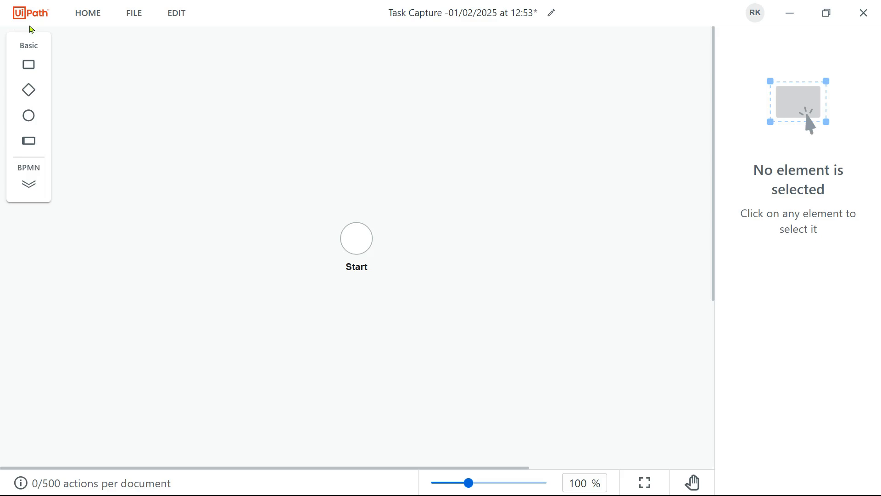
- Create another blank document, discarding the current empty one
left_click(134, 13)
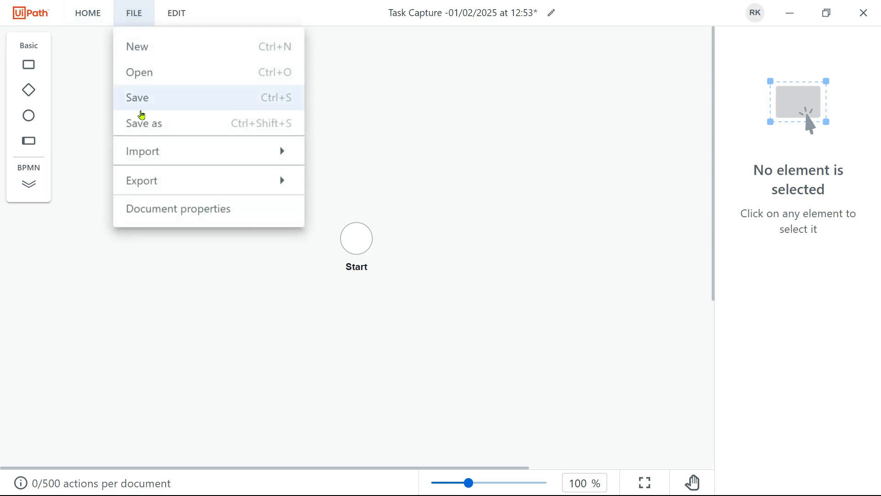
left_click(149, 53)
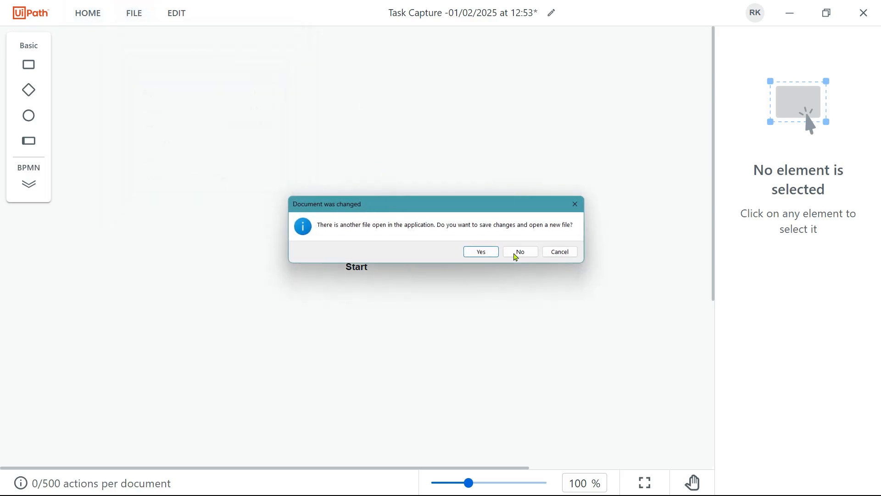
left_click(521, 254)
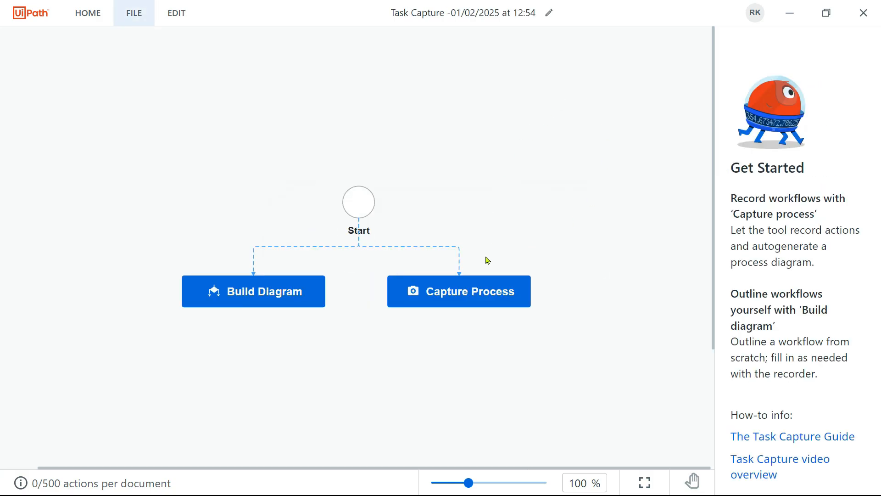
- Start capturing the process on the Suppliers page and move the capture window clear of the New Supplier option
left_click(480, 295)
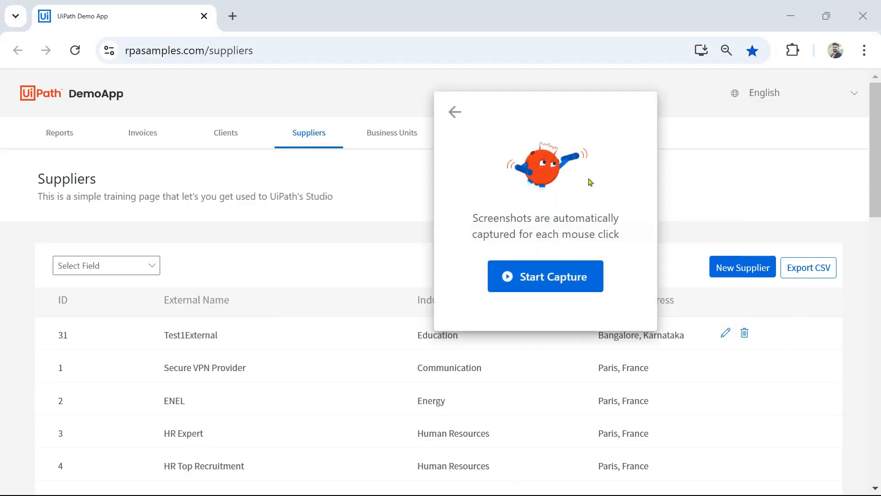
left_click_drag(543, 113, 398, 38)
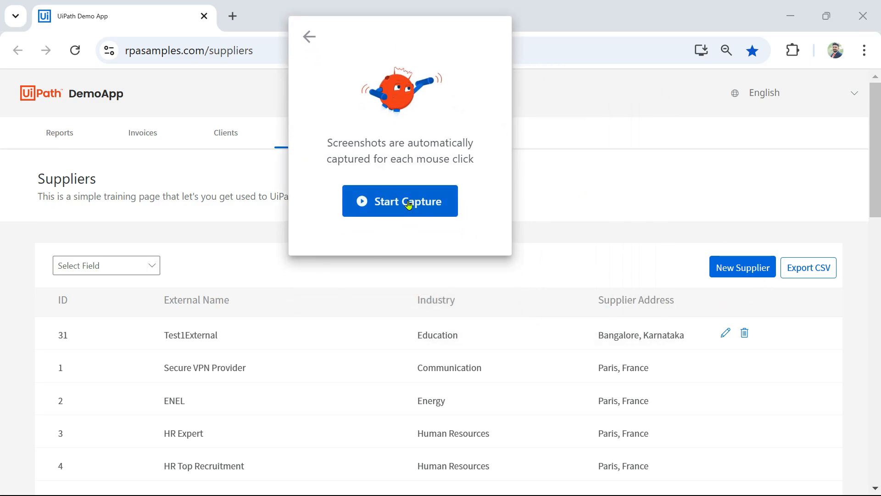
left_click_drag(434, 37, 813, 6)
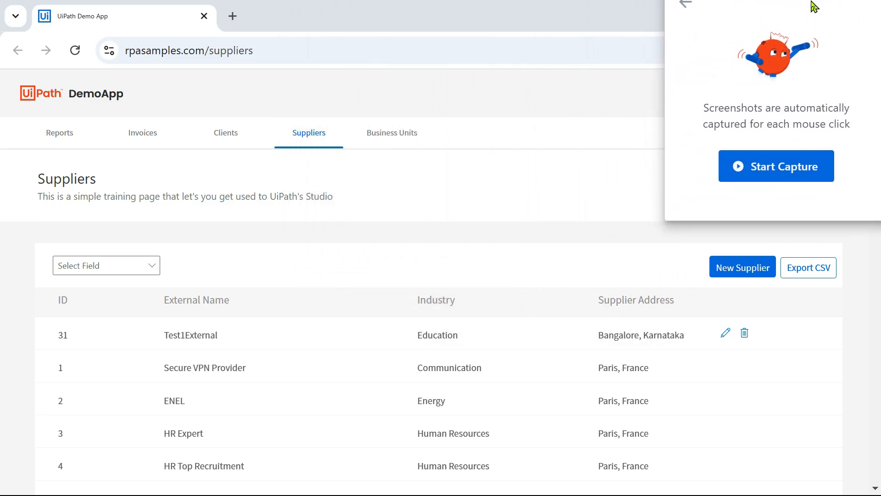
left_click(770, 198)
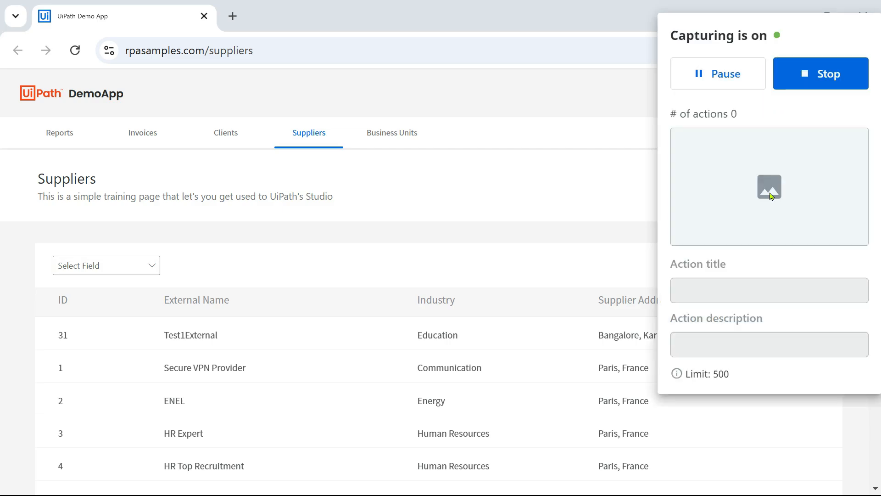
left_click_drag(743, 30, 412, 23)
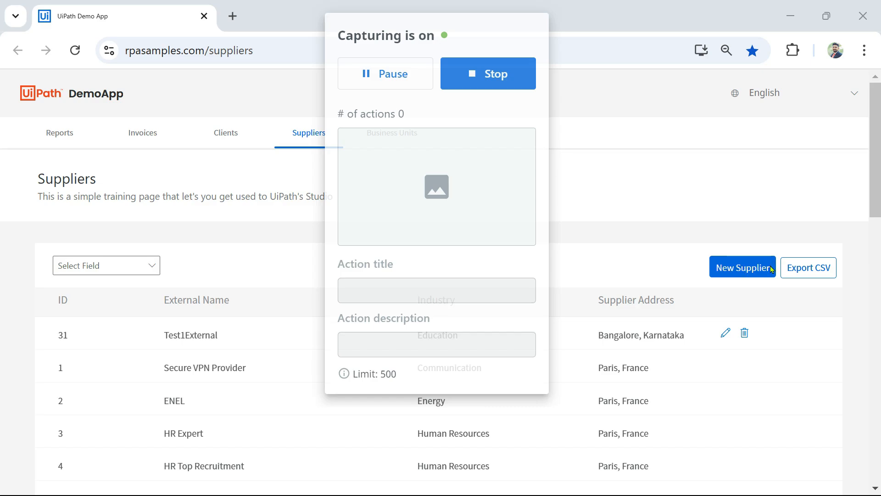
- Open the form for a new supplier and move the capture window clear of the supplier info fields
left_click(740, 269)
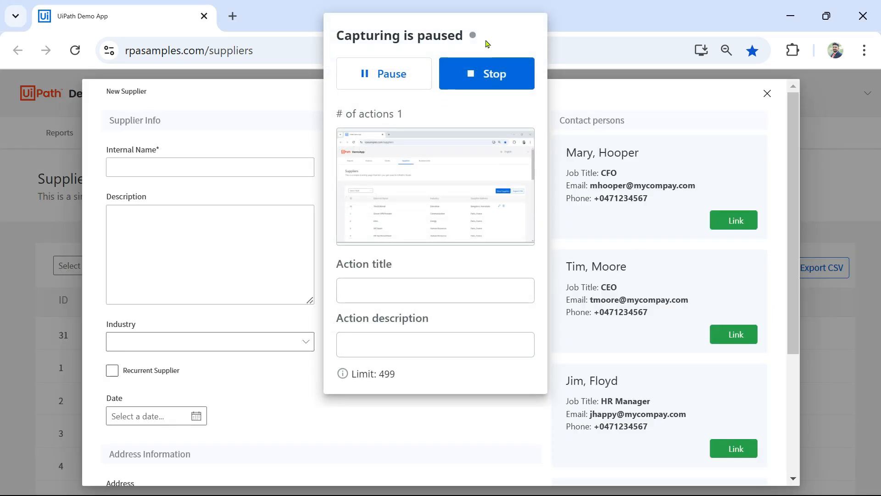
left_click_drag(492, 26, 702, 32)
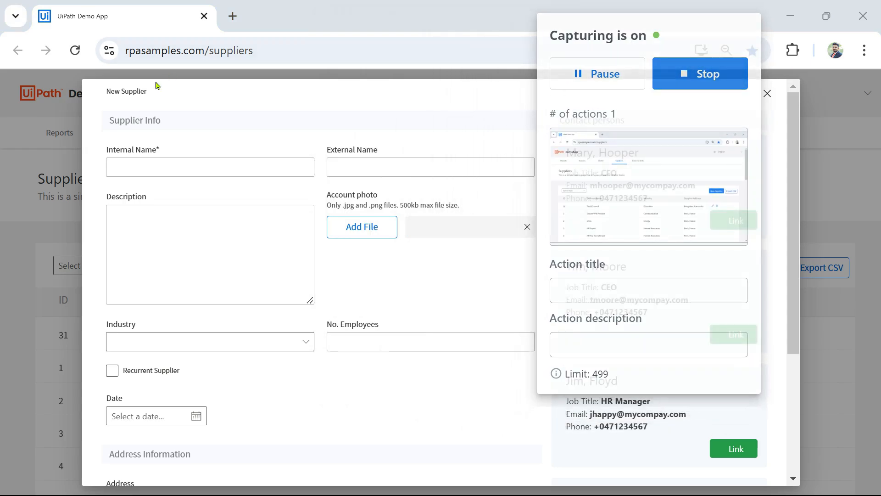
- Set the supplier's internal name to Test1Supplier and the external name to "Test1SupplierExternal Name"
left_click(127, 166)
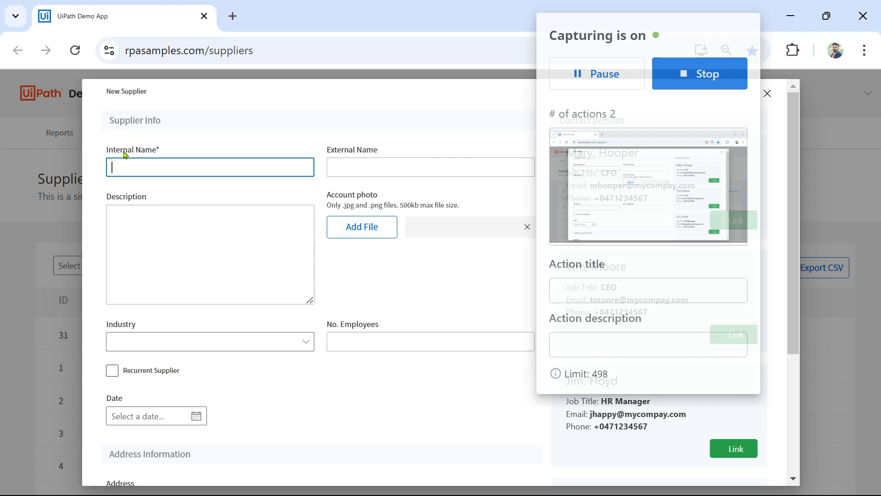
left_click(125, 155)
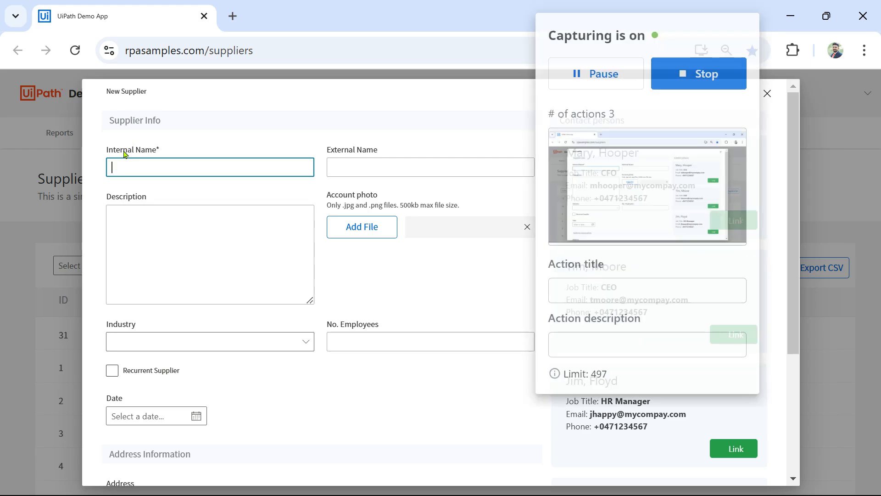
left_click(128, 168)
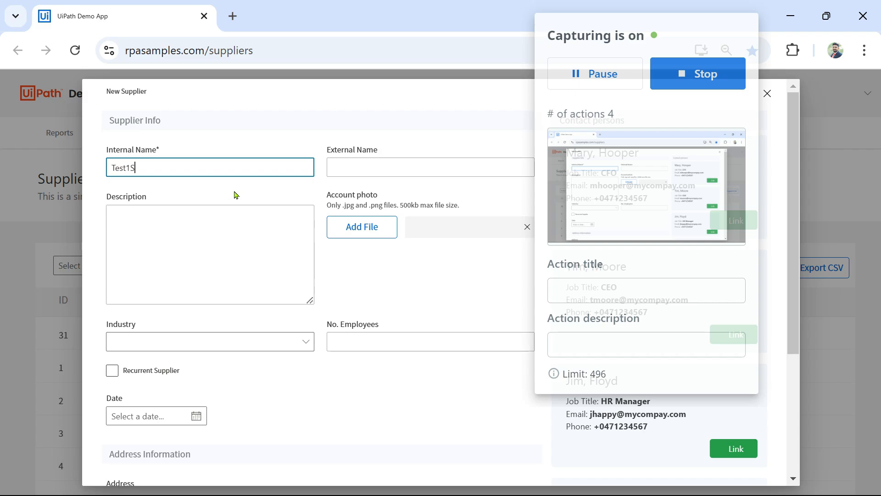
type("Test1Supplier")
left_click(338, 168)
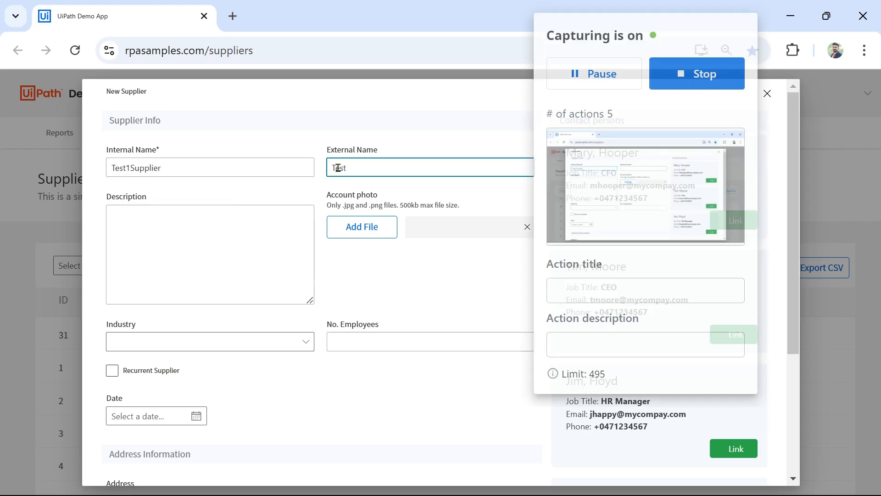
type("Test1Suppli")
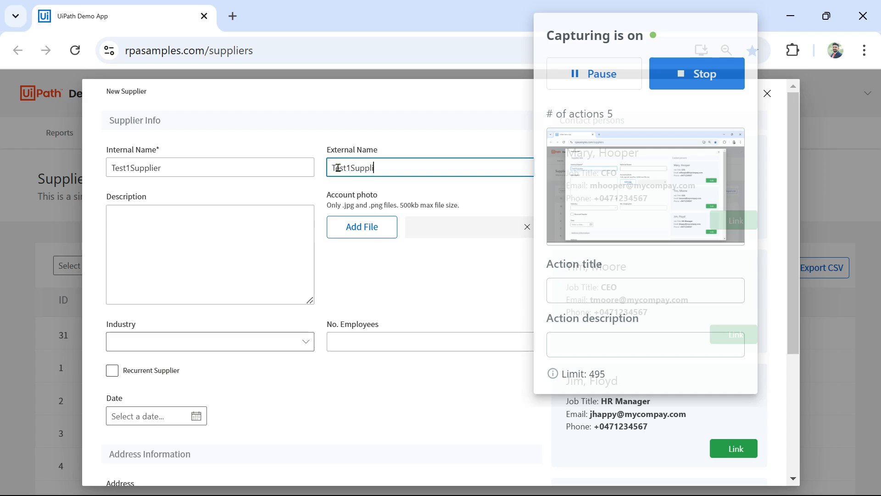
type("erExternal Name")
- Enter "TEst" as the description and attach Copy of watch & learn.png as the account photo
left_click(123, 222)
type("TEst")
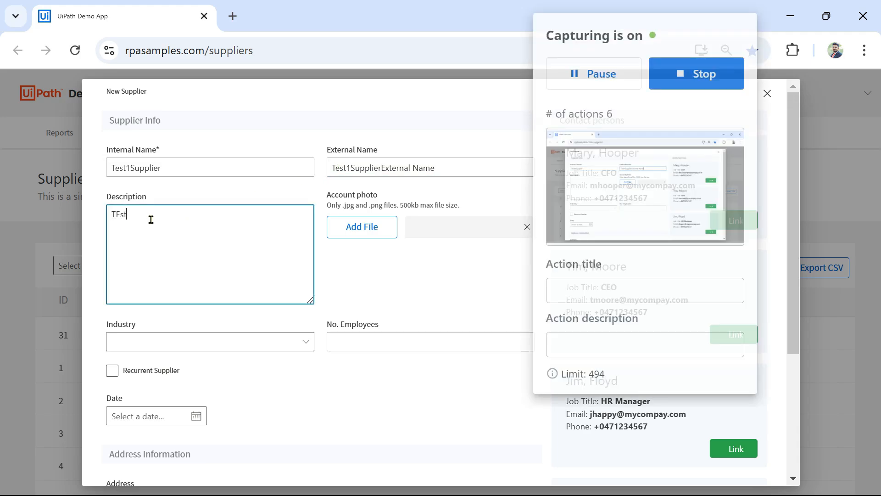
left_click(374, 231)
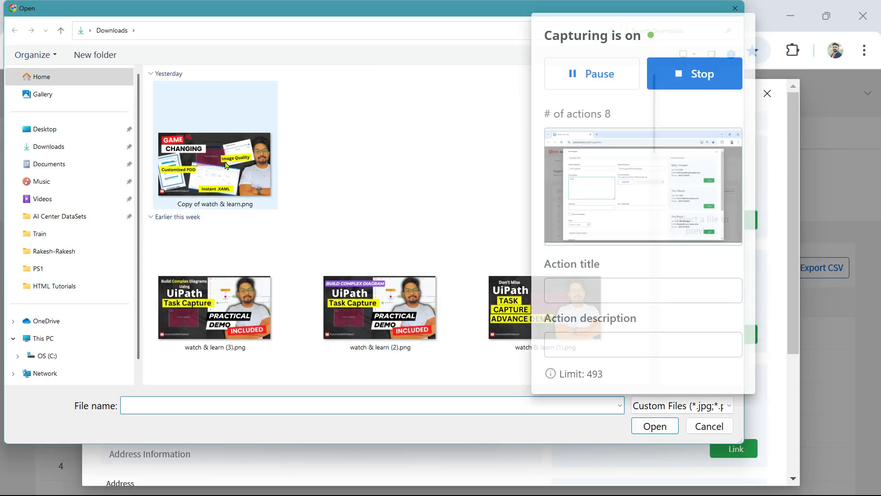
left_click(226, 165)
left_click(654, 424)
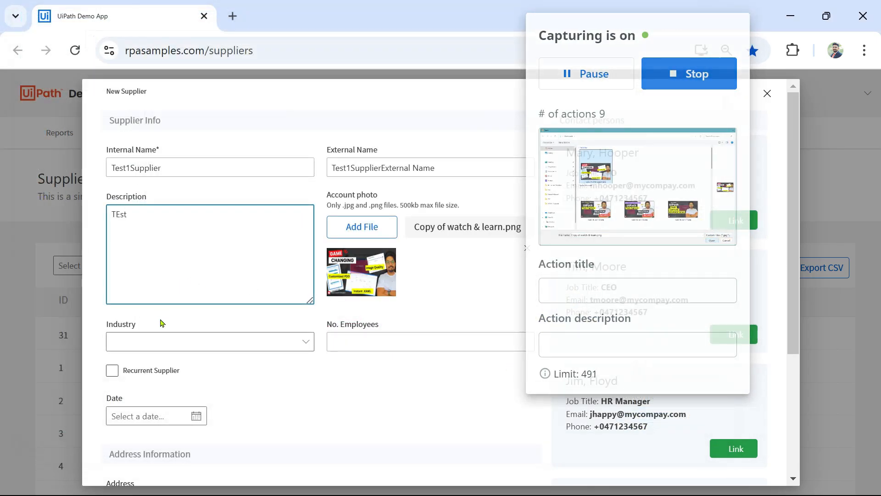
- Choose Energy as the supplier's industry and set the number of employees to 20000
scroll(196, 342, "down", 2)
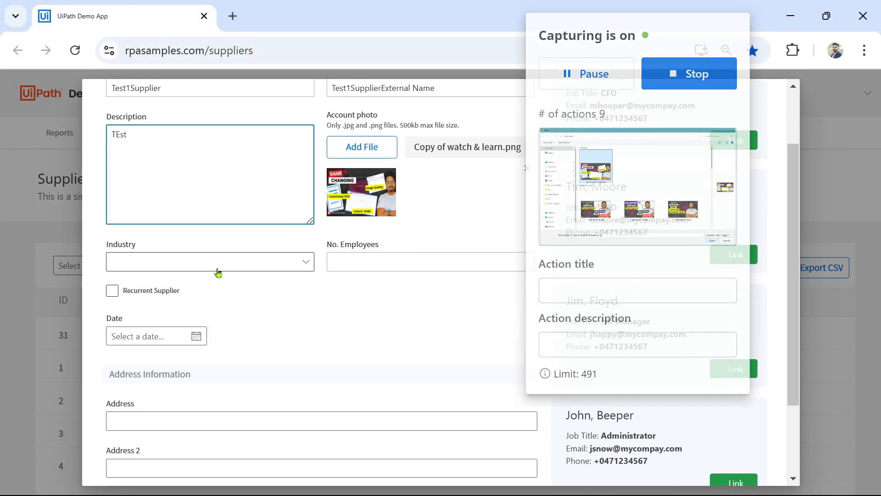
left_click(218, 272)
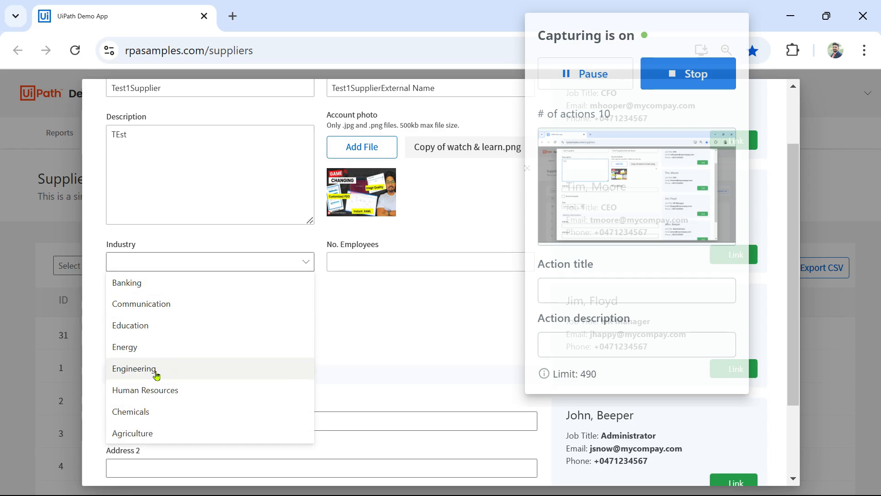
left_click(140, 348)
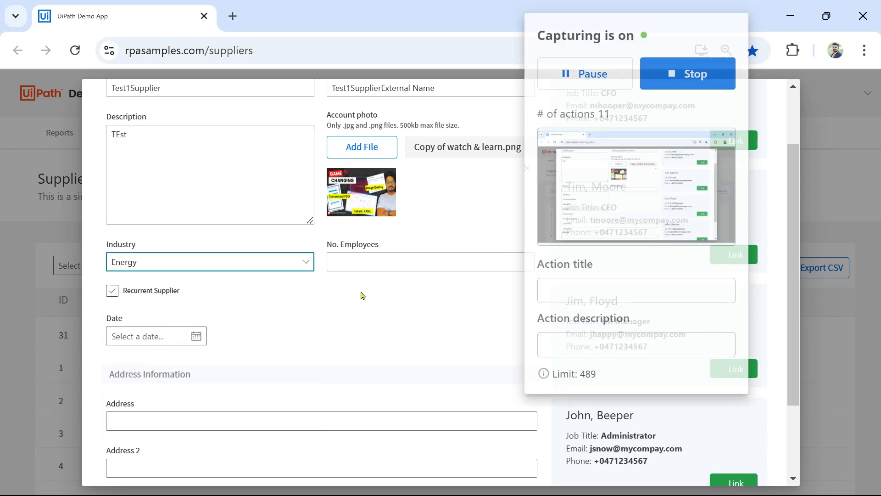
left_click(355, 260)
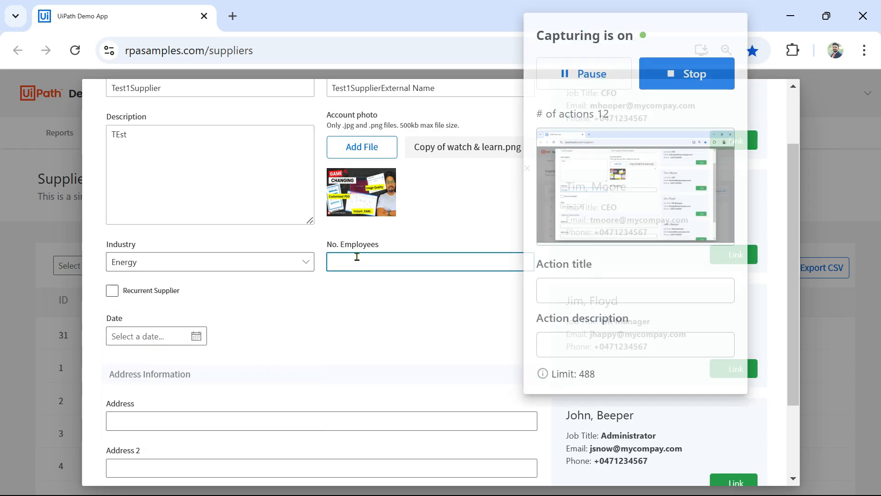
type("20000")
- Mark the supplier as recurrent and set its date to 02/07/2025
left_click(113, 291)
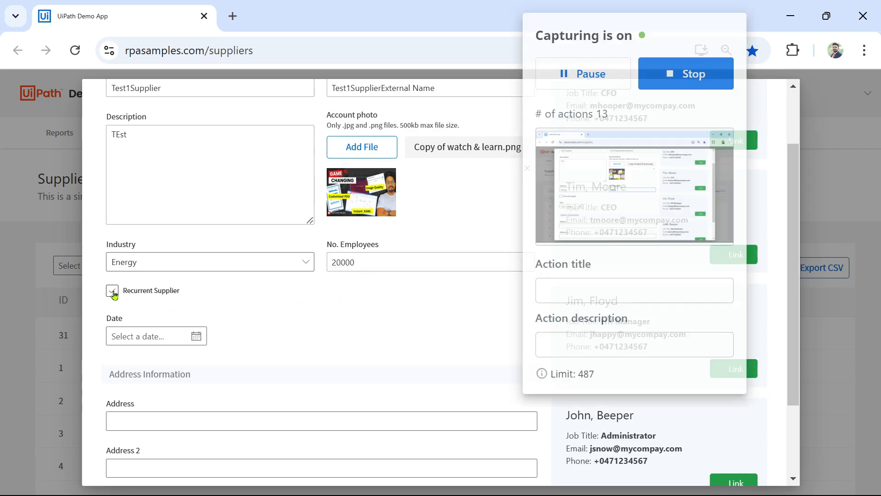
left_click(194, 340)
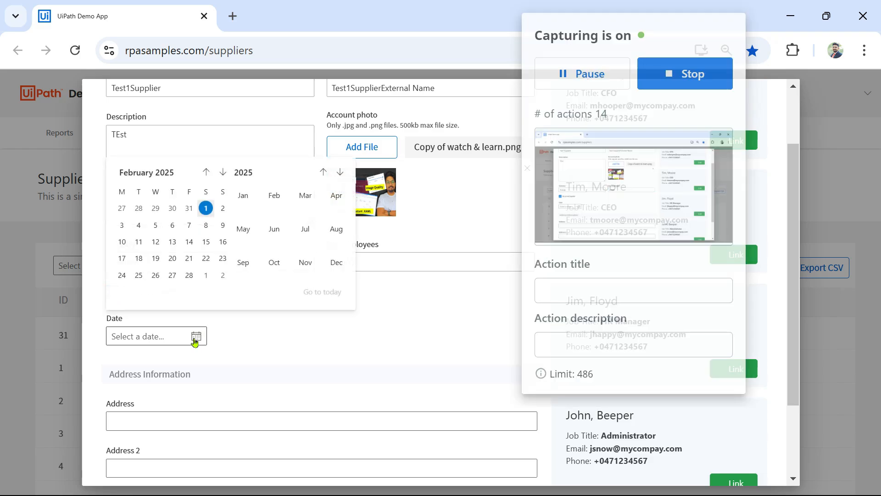
left_click(188, 226)
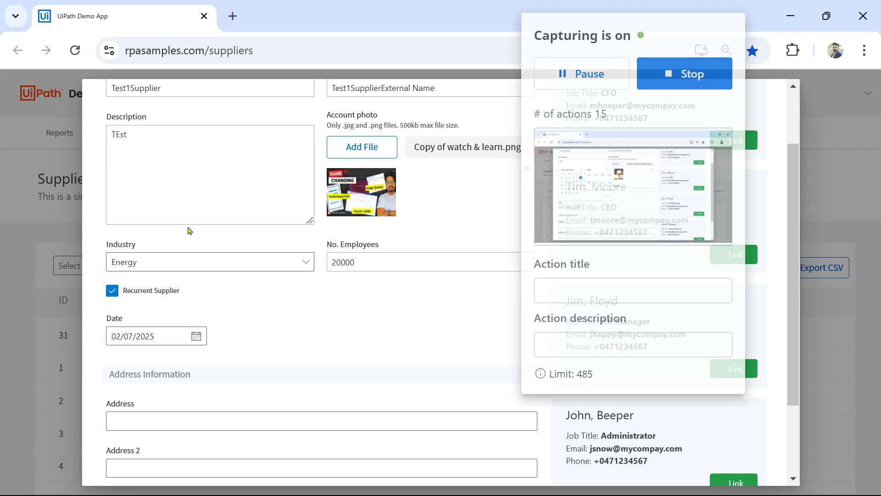
- Fill in the supplier's address lines with "Test Address" and "Test Address2"
scroll(237, 338, "down", 2)
left_click(221, 339)
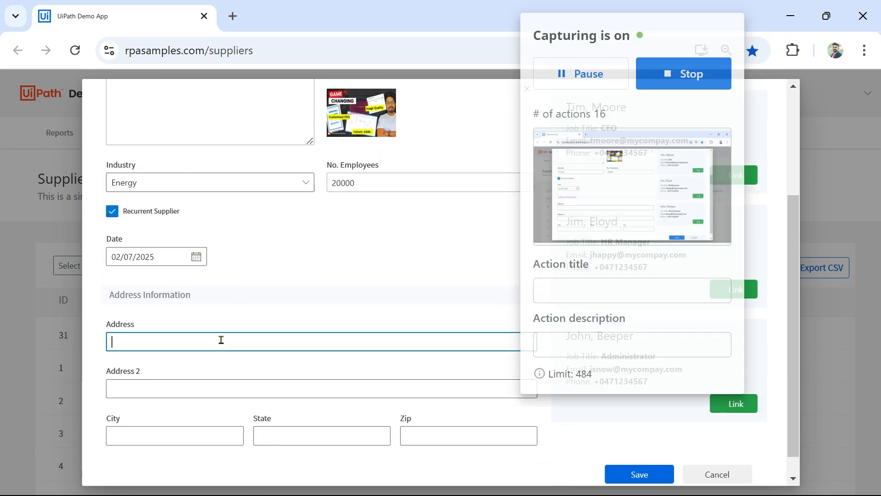
type("Test Address")
left_click(136, 394)
type("Test")
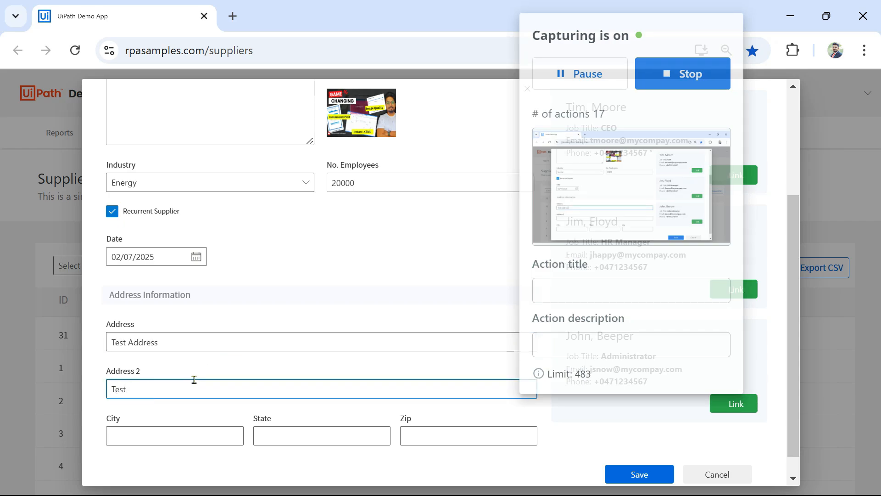
type(" Address2")
- Fill in the supplier's city, state and zip code, and save the new supplier
left_click(178, 431)
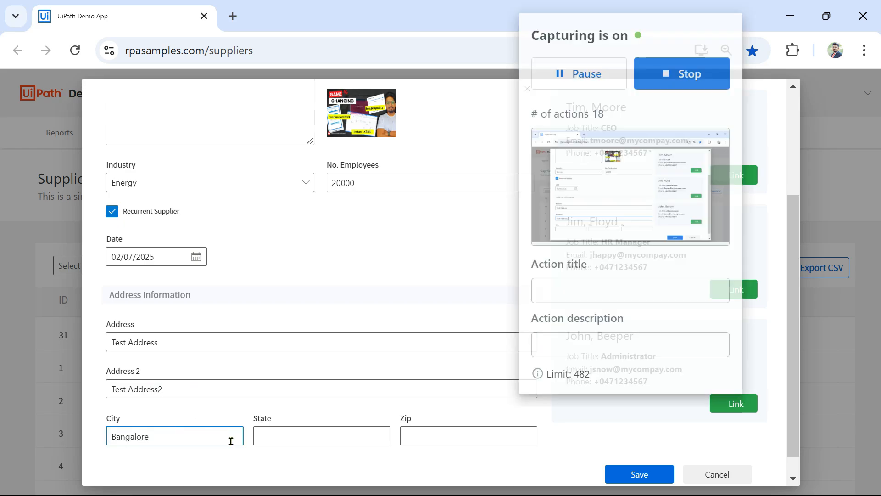
left_click(266, 438)
type("Karnataka")
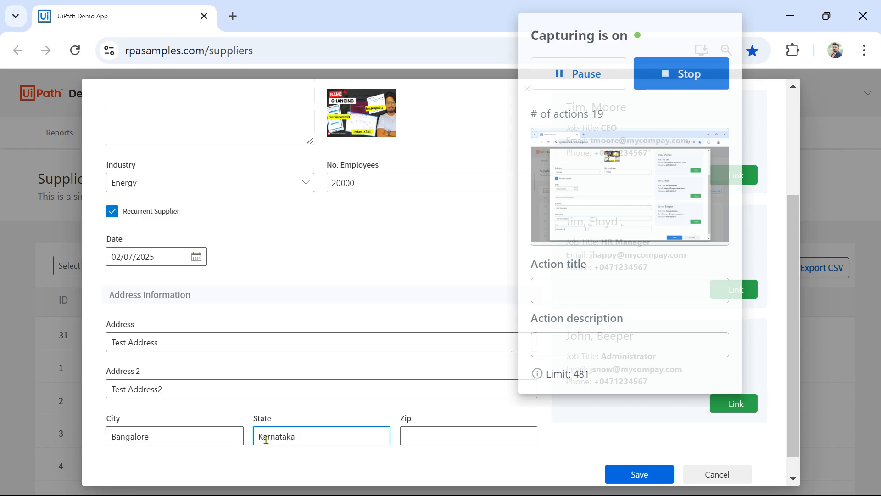
left_click(422, 436)
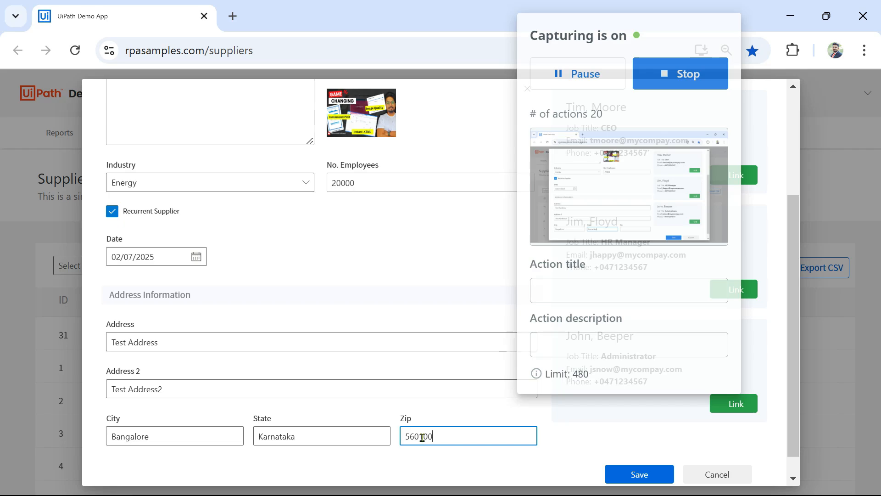
type("560100")
left_click(652, 474)
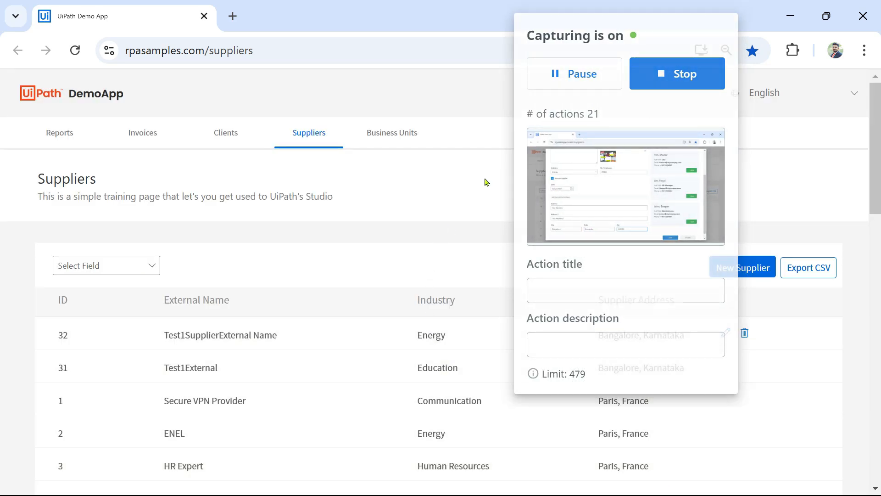
- Stop the capture and inspect the last and first steps of the generated diagram
left_click(676, 79)
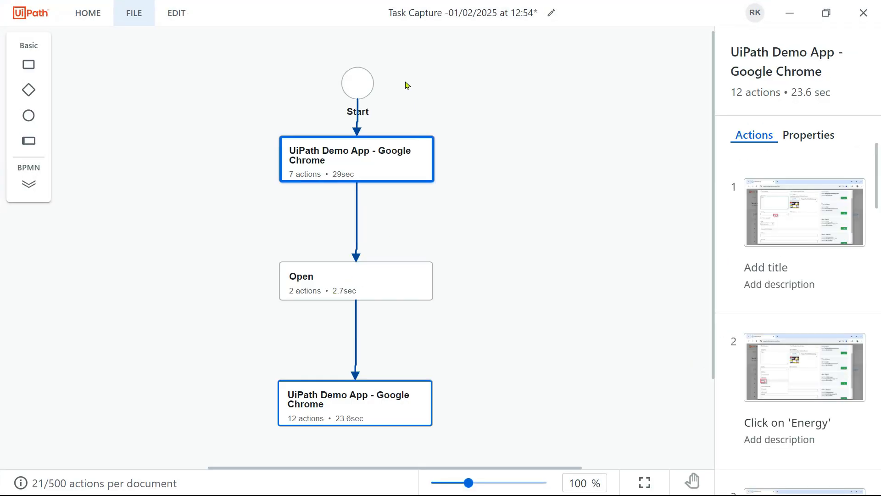
left_click(364, 389)
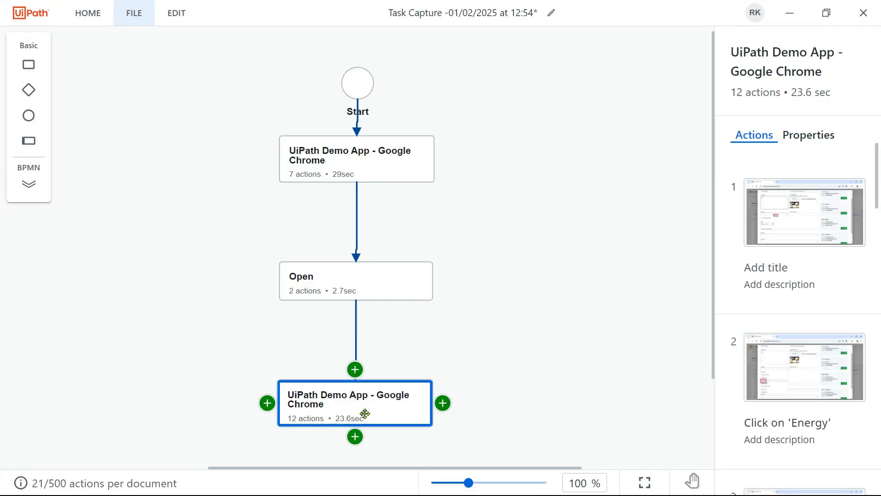
left_click(375, 161)
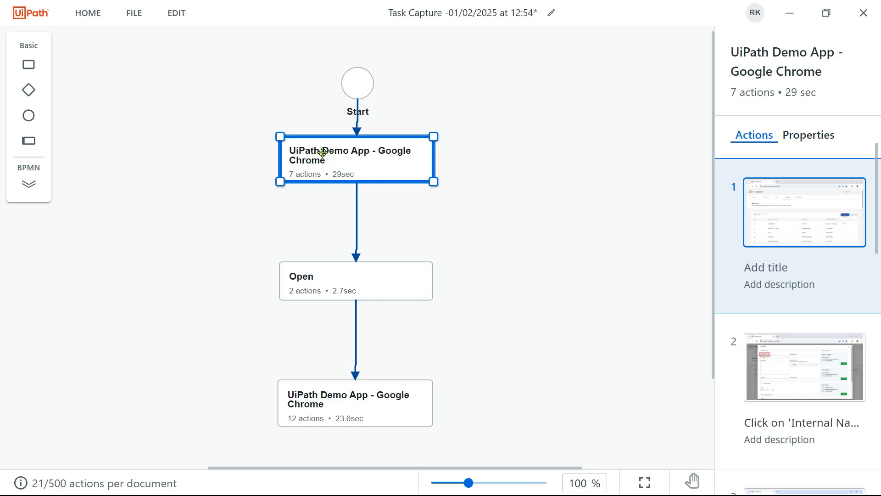
- Rename the first diagram step to "To Add New Supplier in UiPath Demo App - Google Chrome"
double_click(323, 153)
key("Home")
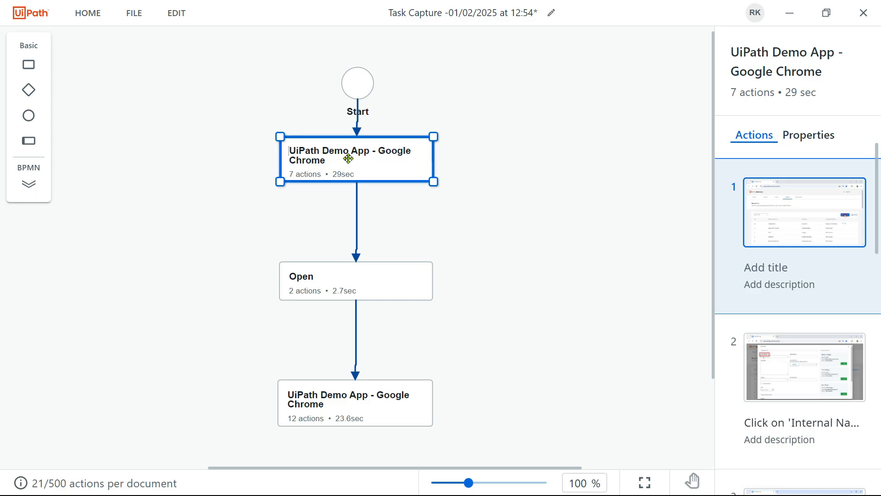
type("To Add Su")
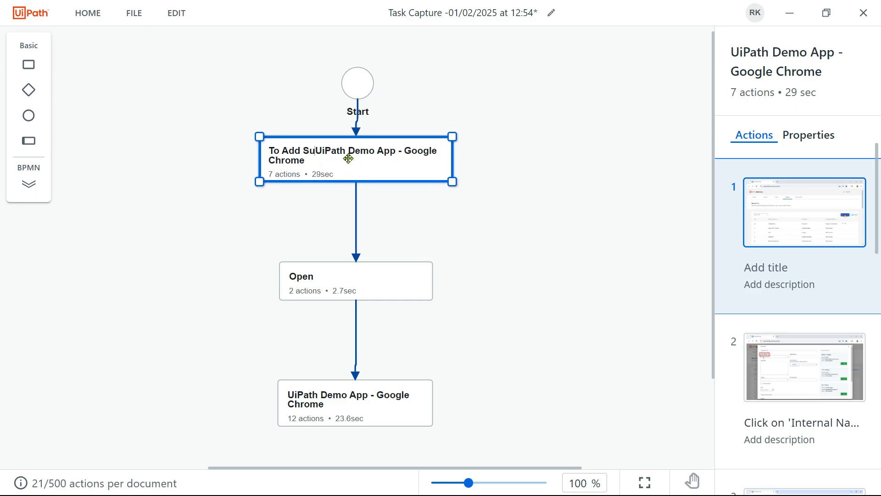
key("BackSpace")
key("BackSpace")
type("New Su")
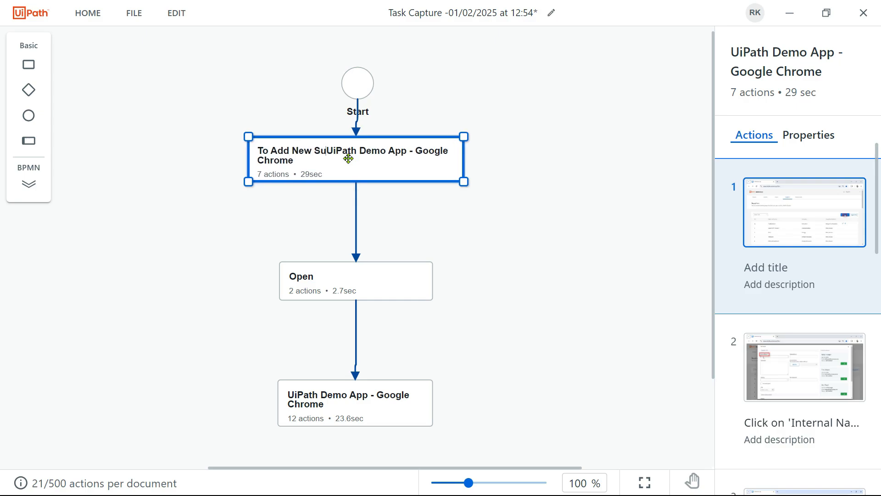
type("pplier in")
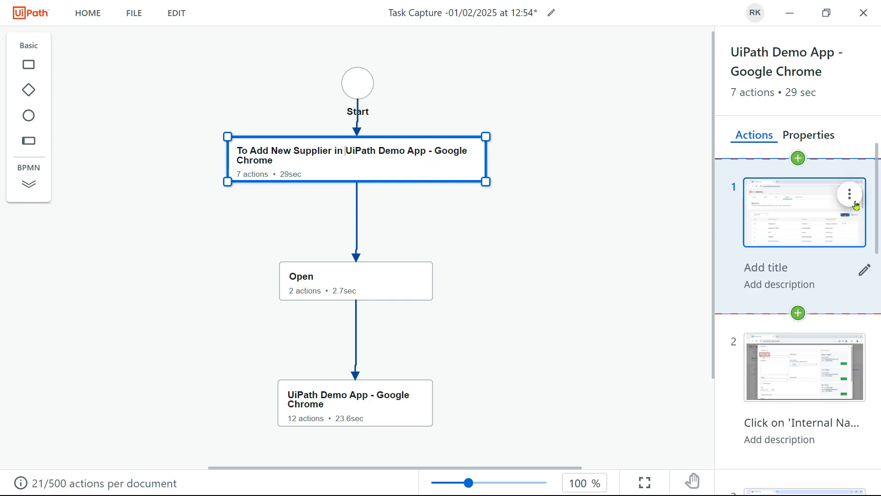
- Open the first captured action of the renamed step for editing and give it the title "Click on New Supplier"
left_click(850, 198)
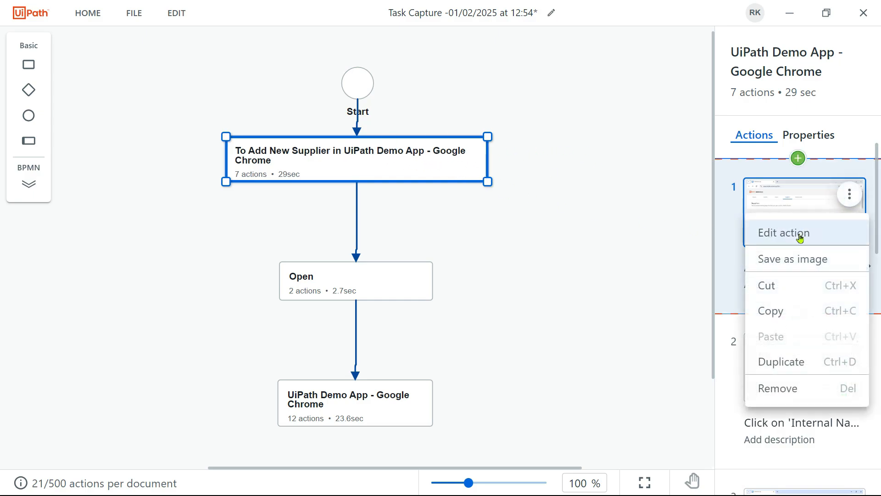
left_click(798, 235)
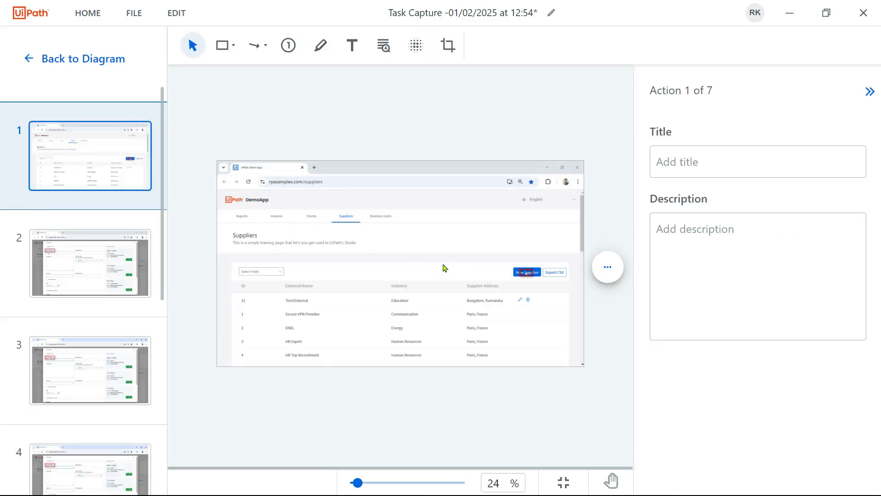
scroll(444, 268, "up", 3)
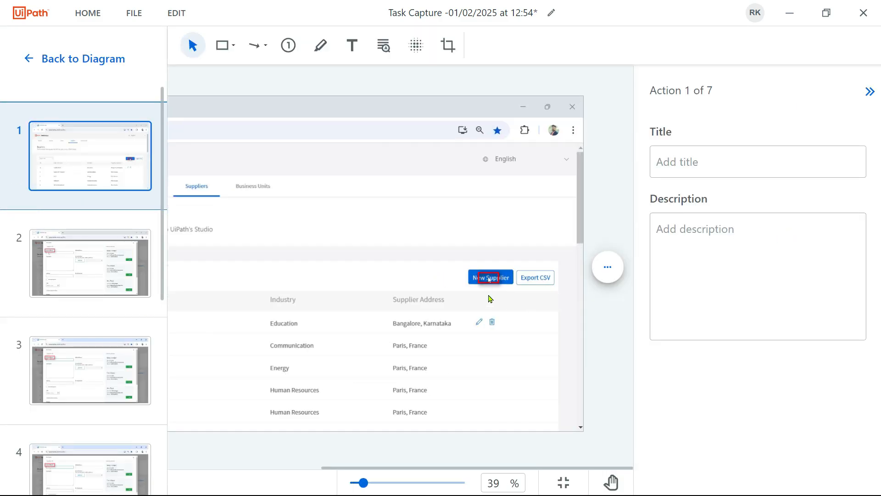
left_click(672, 161)
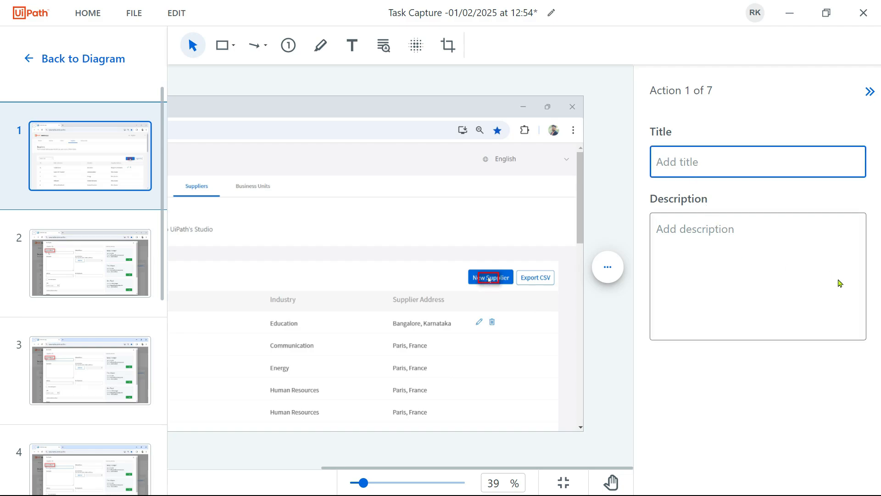
type("Click on New Supplier")
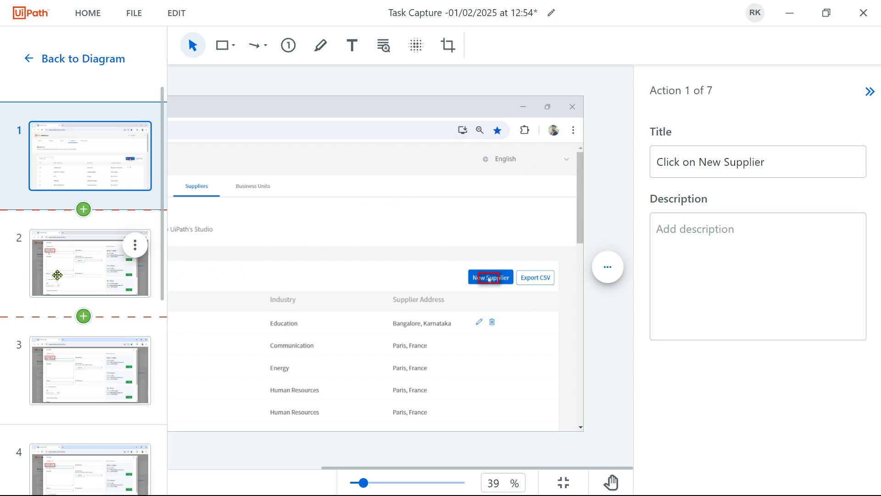
- Retitle the second action "Type 'Internal Name*'" and enlarge its red highlight to enclose the Internal Name label and input field
left_click(69, 271)
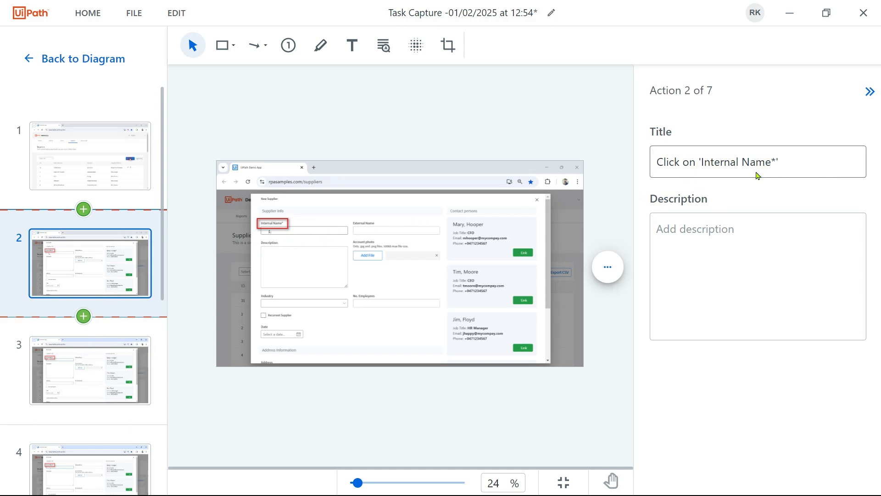
left_click_drag(697, 164, 651, 183)
key("BackSpace")
type("Type")
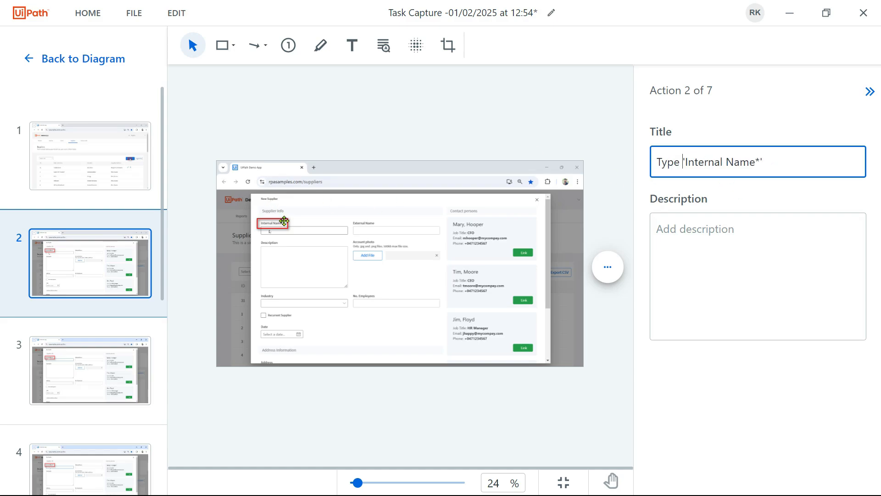
left_click(281, 222)
left_click_drag(290, 229, 353, 239)
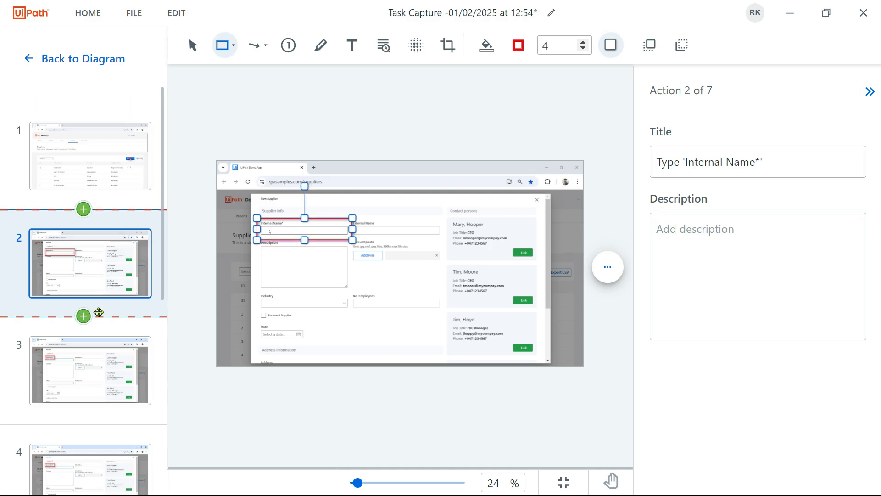
- Duplicate the third action, "Click on 'Internal Name*'", twice
left_click(104, 362)
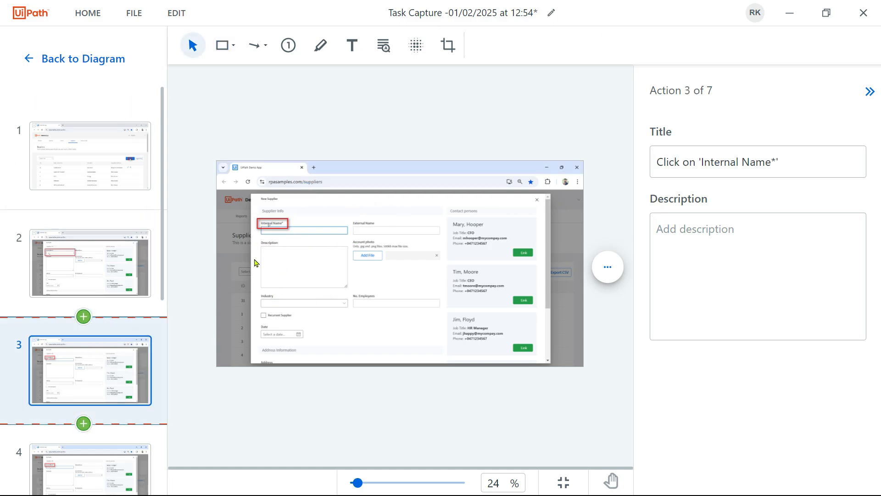
right_click(140, 357)
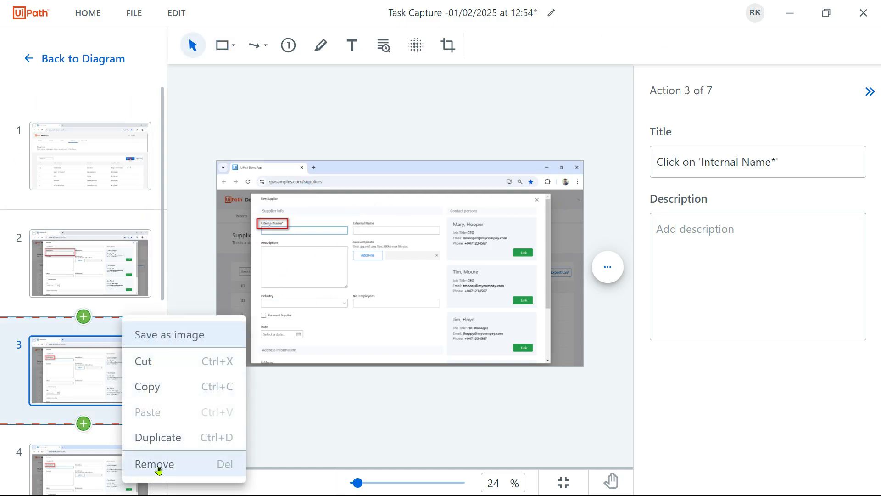
left_click(160, 437)
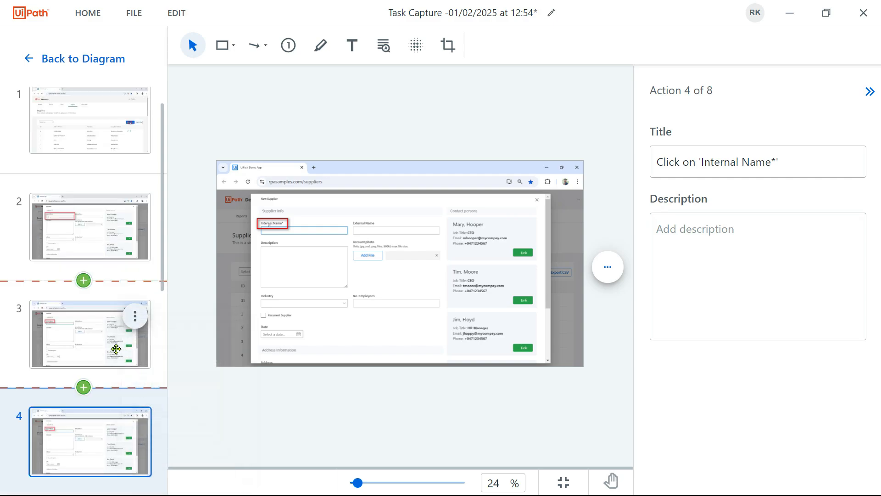
right_click(136, 359)
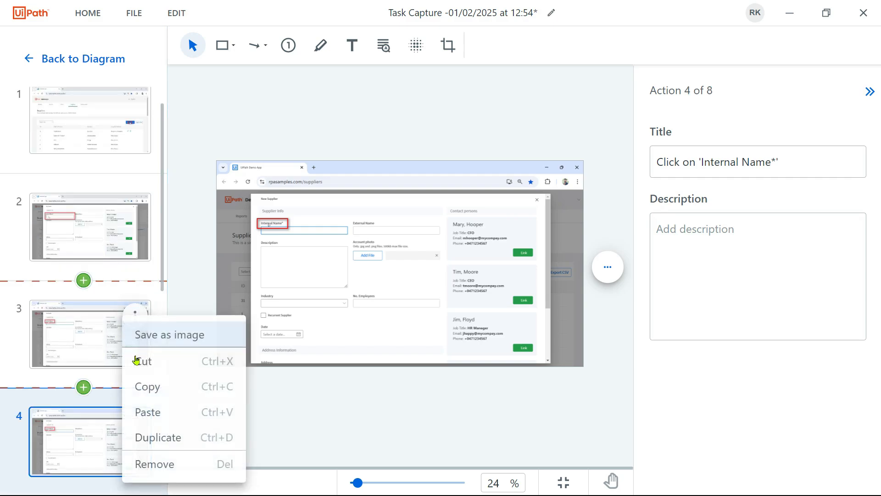
left_click(171, 441)
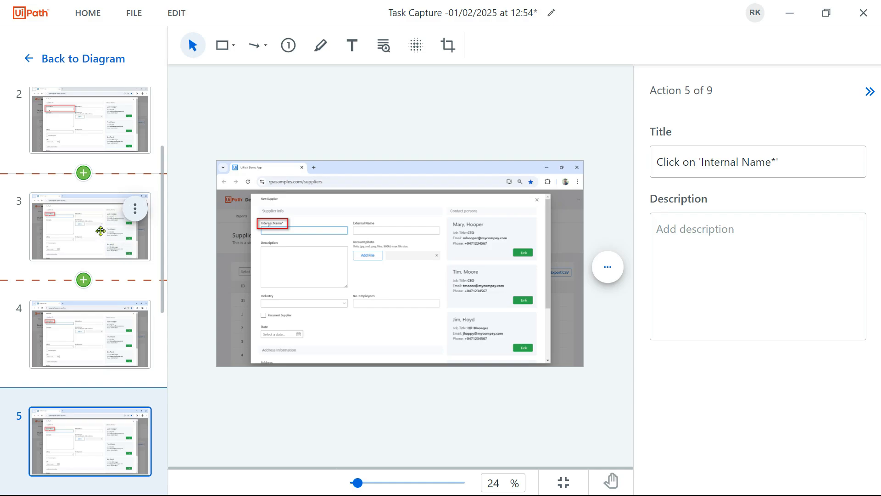
- Remove the two surplus copies of the "Click on 'Internal Name*'" action, starting at the third action
left_click(97, 240)
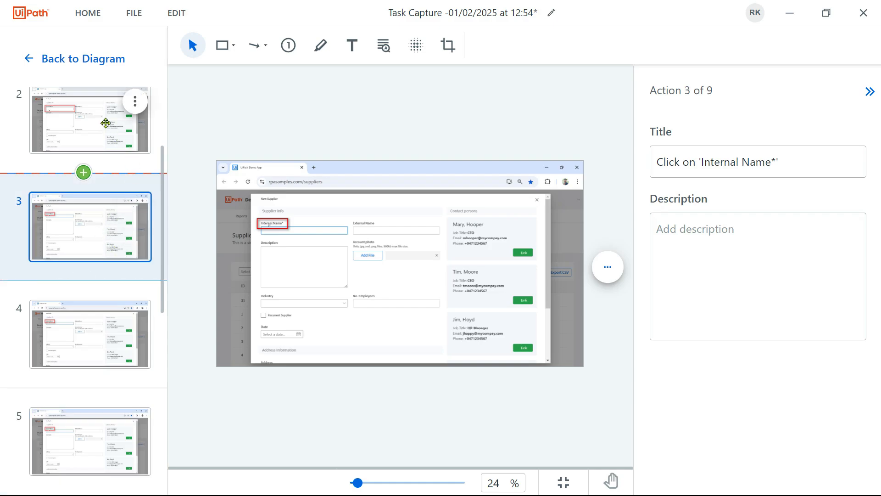
left_click(105, 123)
left_click(87, 246)
left_click(134, 229)
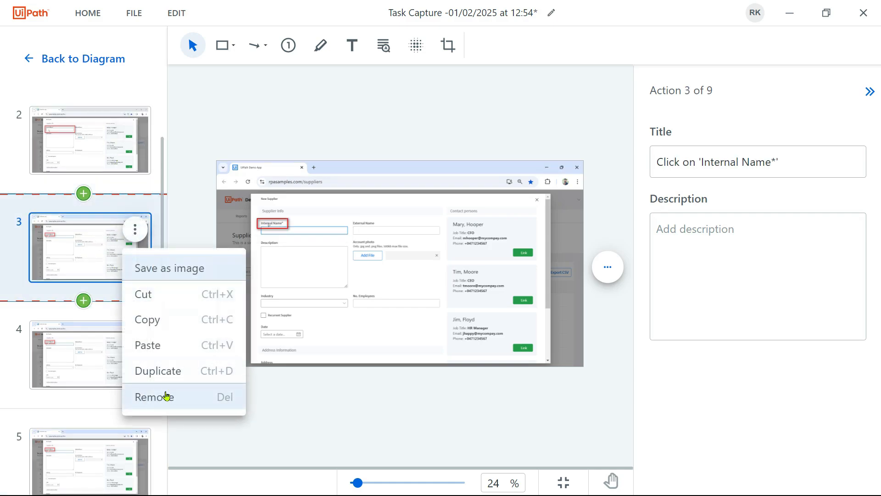
left_click(165, 401)
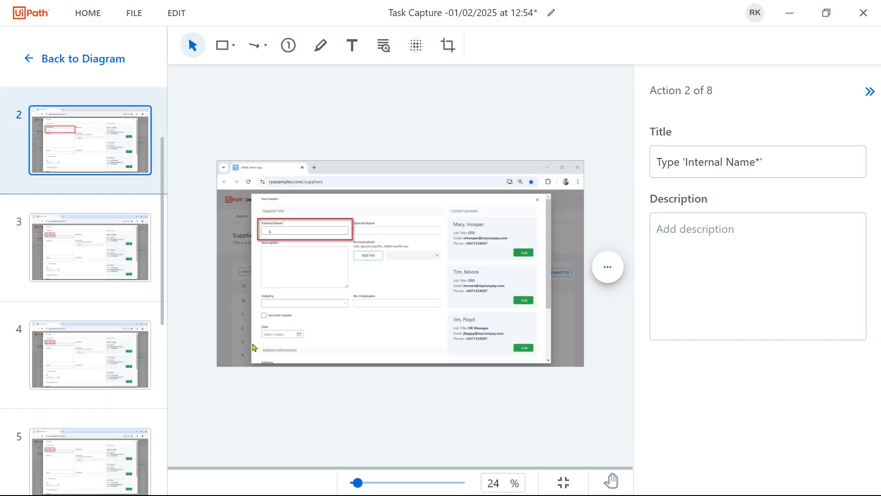
left_click(106, 259)
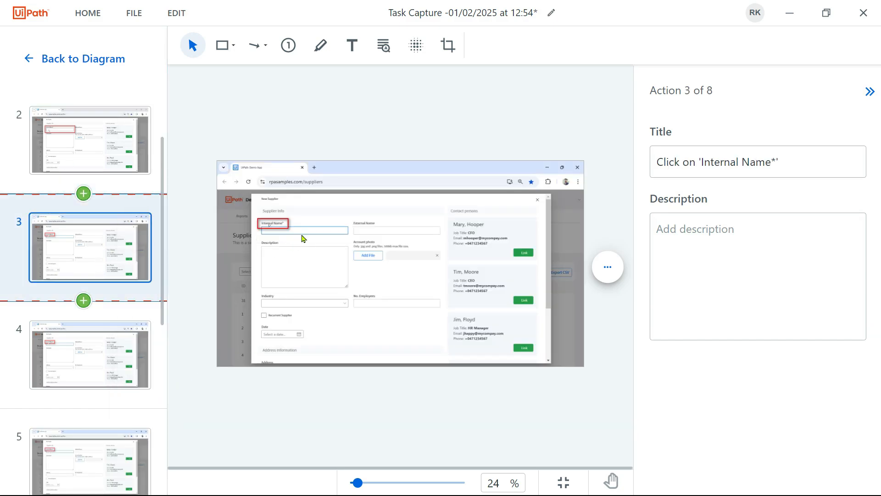
left_click(135, 229)
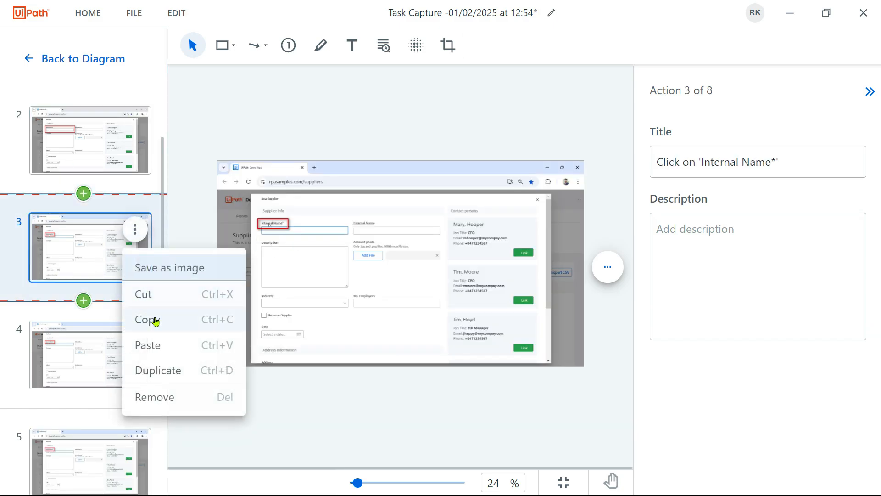
left_click(152, 396)
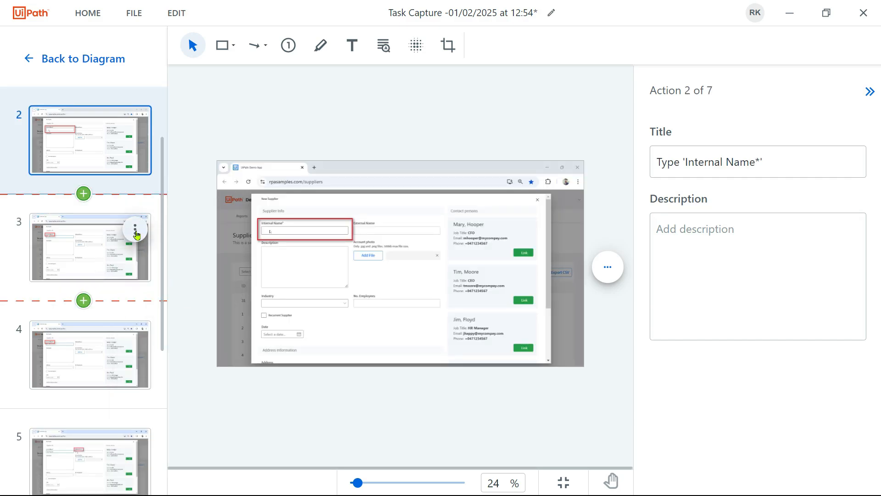
- Remove two more repeated "Click on 'Internal Name*'" actions directly after the second action
left_click(135, 229)
left_click(166, 397)
left_click(109, 266)
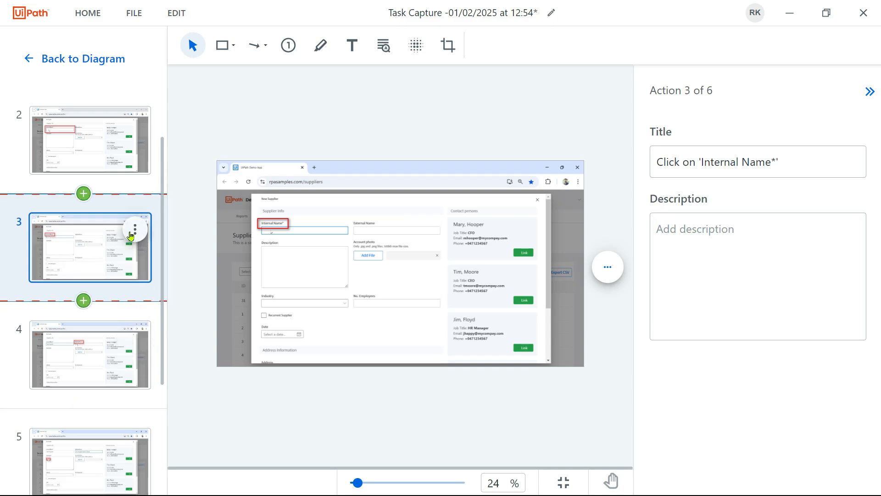
left_click(135, 229)
left_click(168, 401)
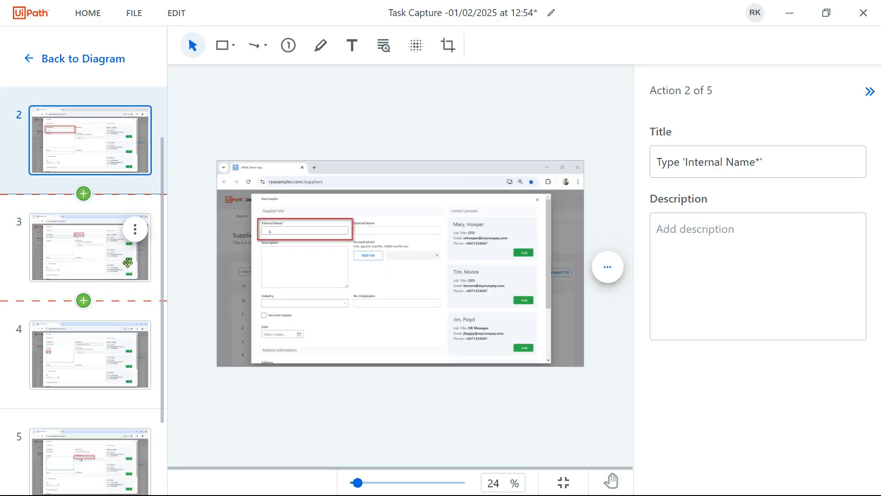
- Replace the fourth action's recorded keystroke title with "Type Description"
left_click(135, 229)
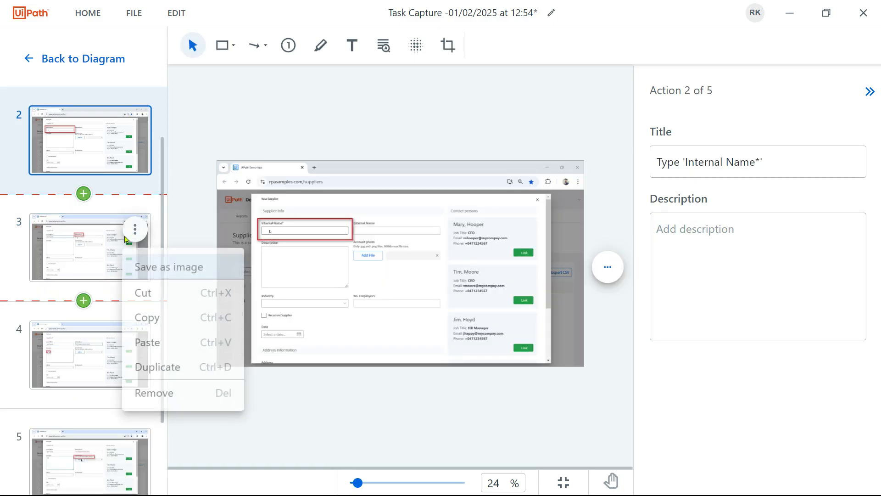
left_click(93, 255)
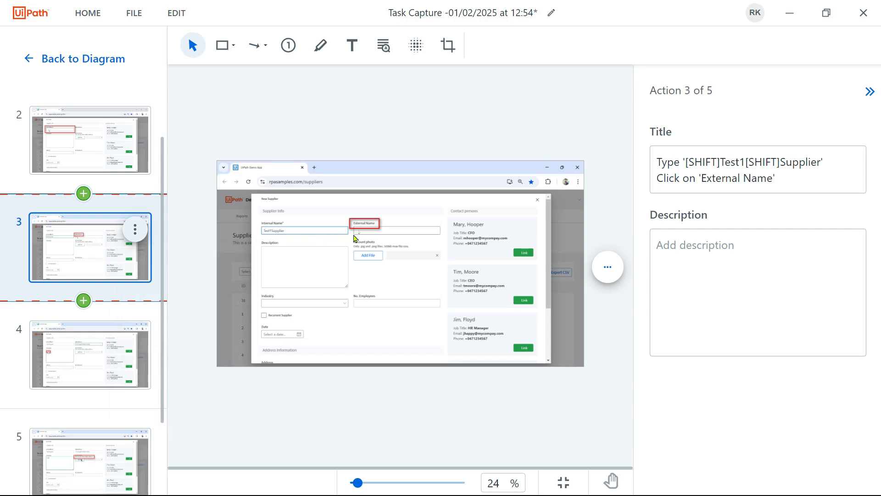
left_click(95, 341)
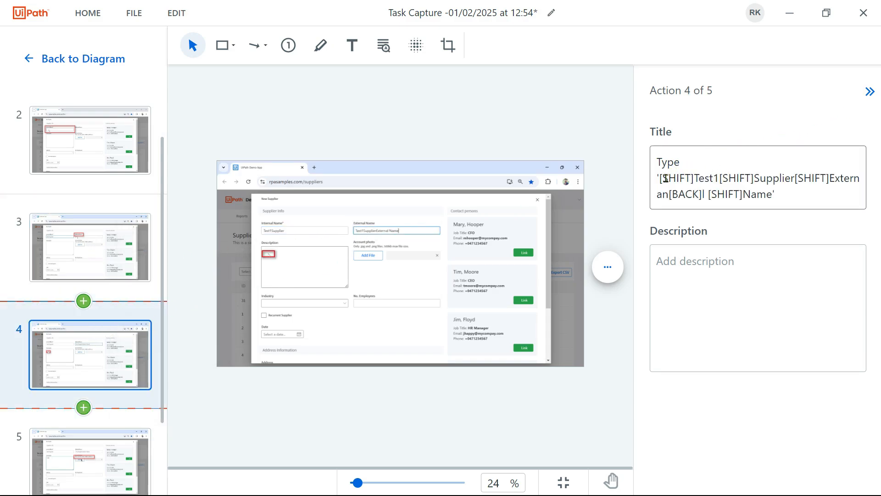
left_click_drag(660, 178, 809, 188)
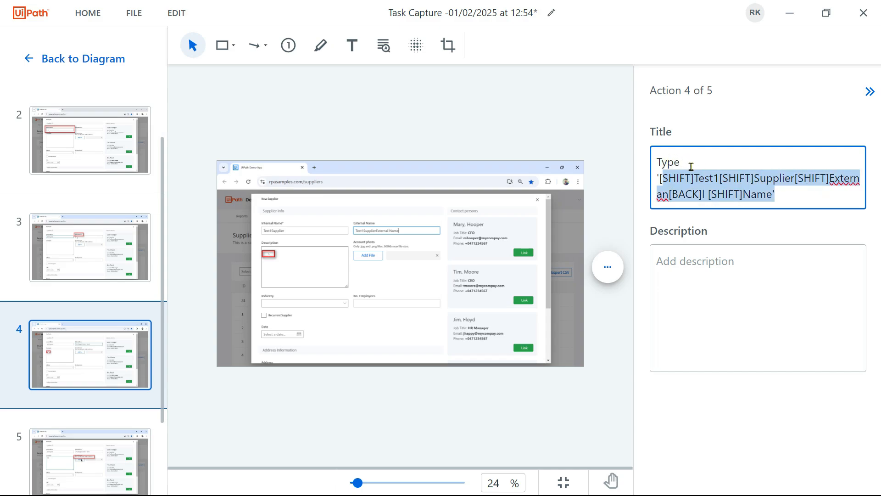
left_click_drag(788, 194, 654, 179)
type("Des")
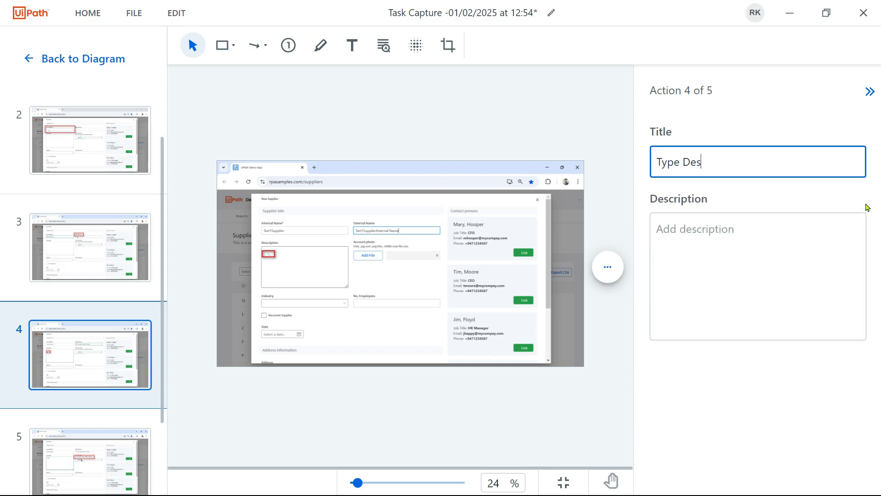
type("criptoin")
key("BackSpace")
key("BackSpace")
key("BackSpace")
left_click(100, 455)
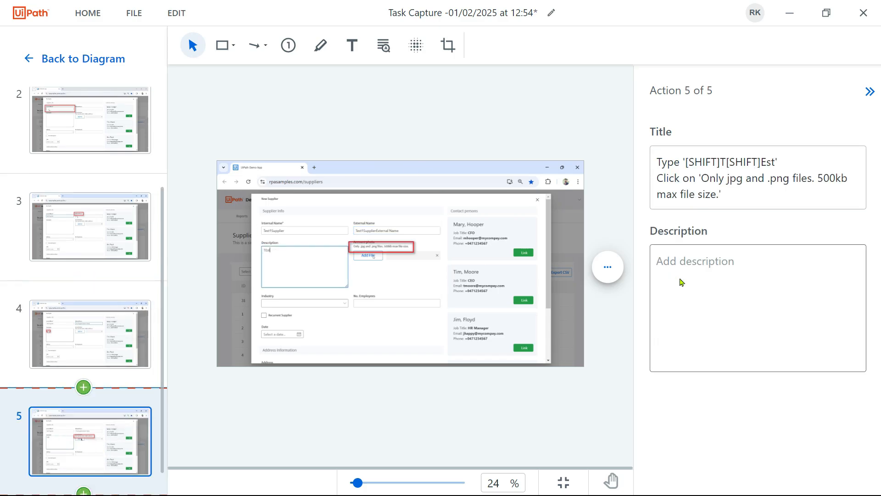
- Return to the diagram and rename the "Open" step "Add Supplier Logo"
left_click(32, 59)
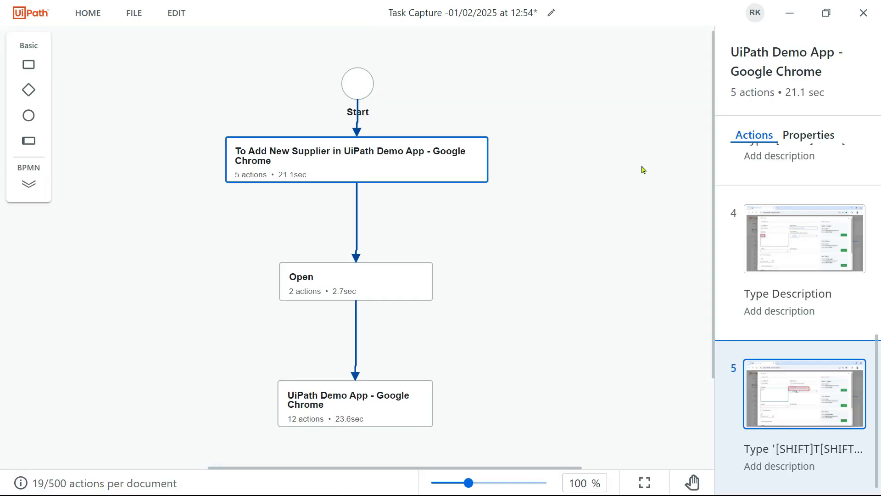
left_click(385, 281)
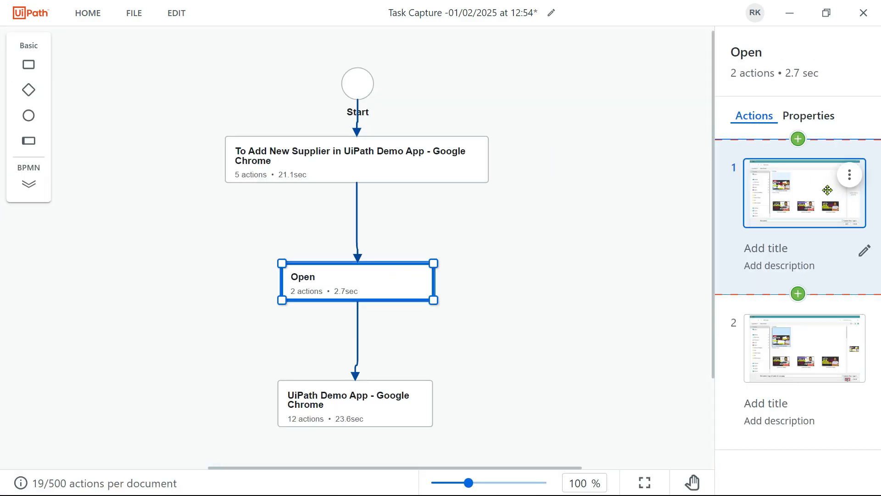
double_click(299, 276)
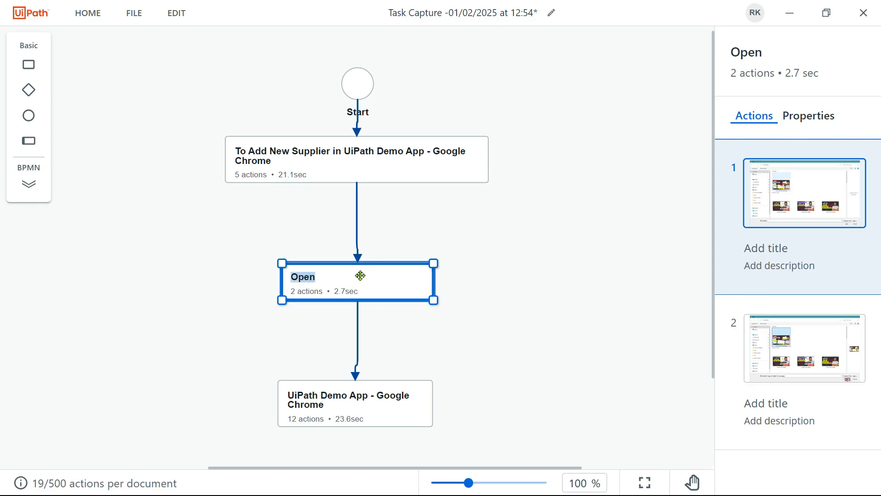
type("Add Supplier Logo")
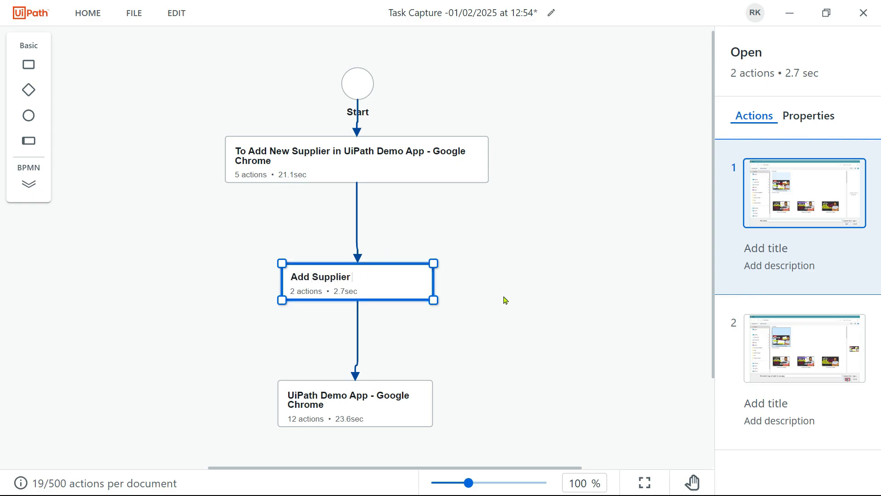
- Open the first action of the last diagram step for editing and enlarge its red highlight to enclose the Industry field
left_click(372, 400)
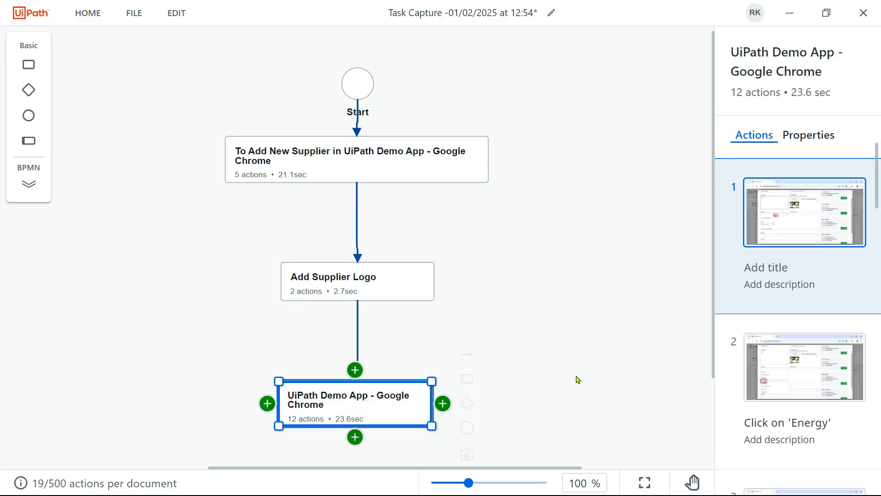
left_click(851, 195)
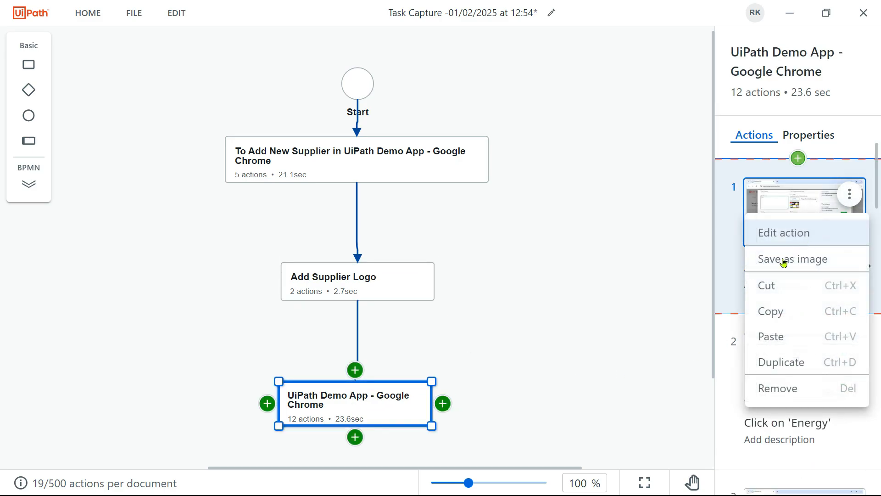
left_click(789, 235)
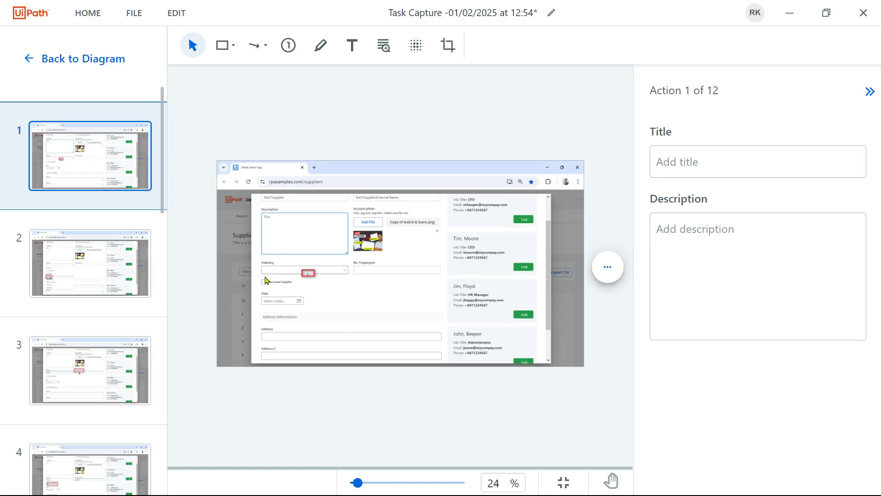
left_click(304, 275)
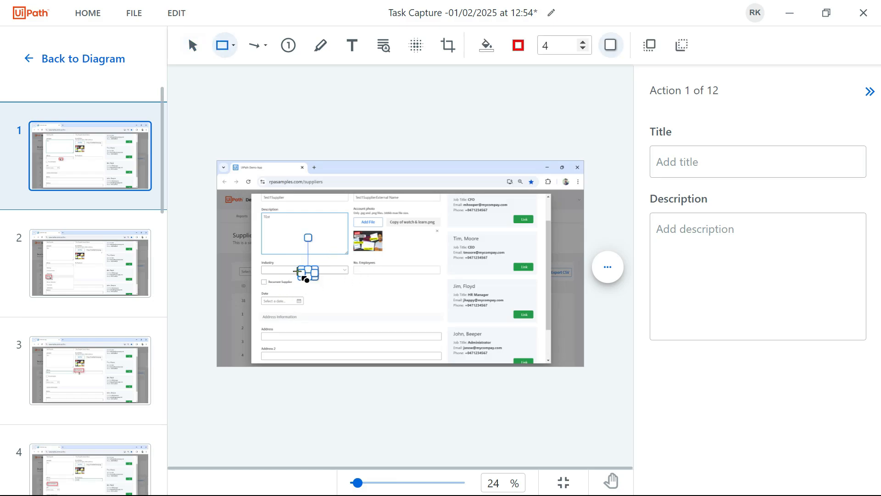
left_click_drag(302, 269, 252, 260)
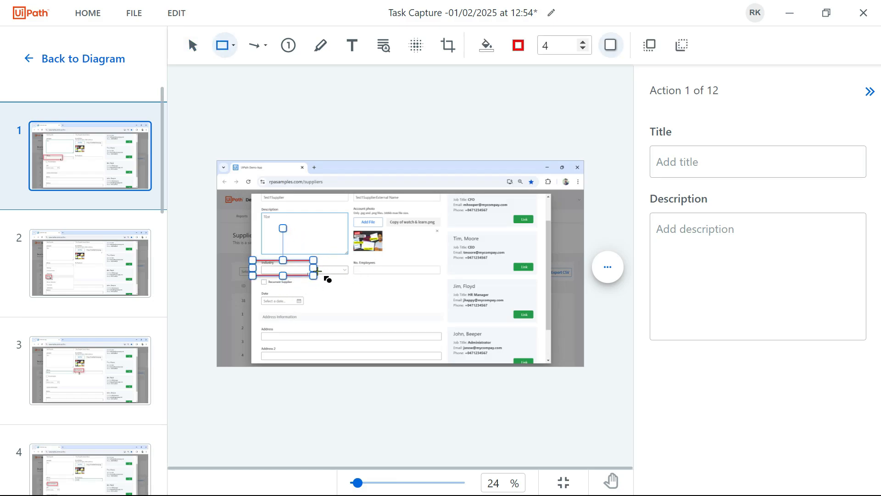
left_click_drag(313, 267, 364, 272)
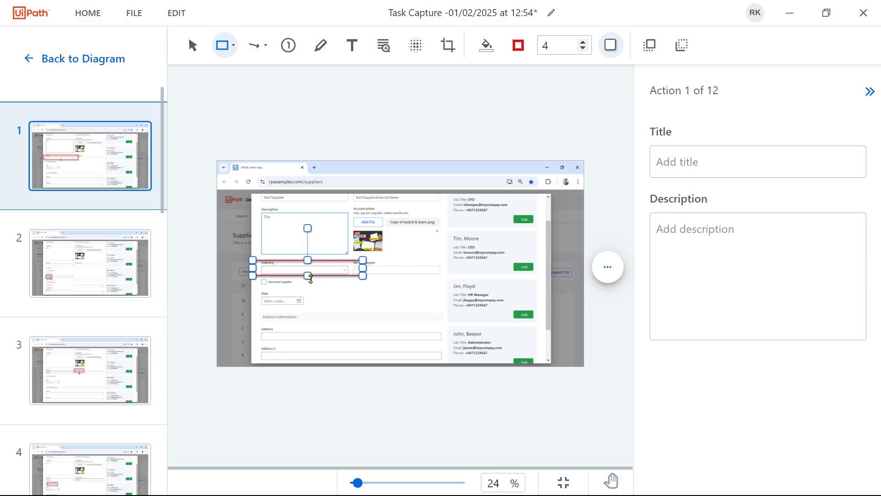
left_click_drag(308, 276, 442, 323)
- Delete the stray red rectangle over the HR Manager contact's email in the first action's screenshot
scroll(413, 321, "up", 3)
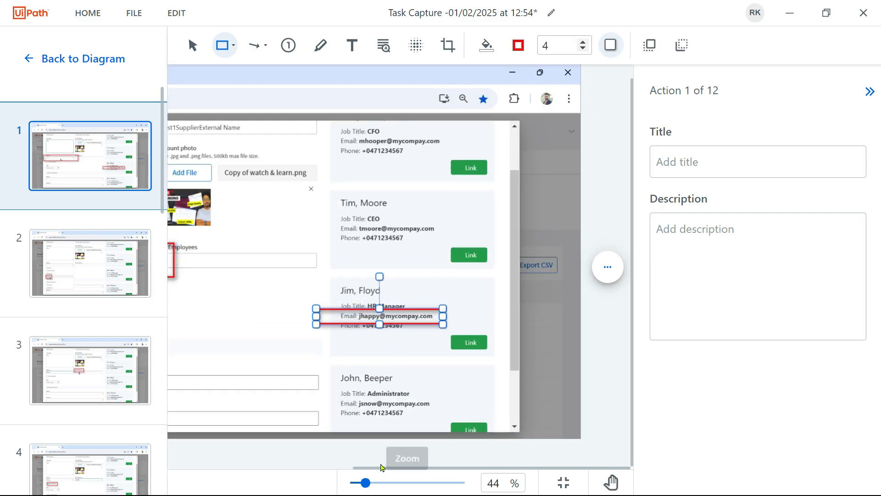
left_click_drag(365, 482, 285, 466)
scroll(436, 378, "up", 3)
scroll(439, 380, "up", 2)
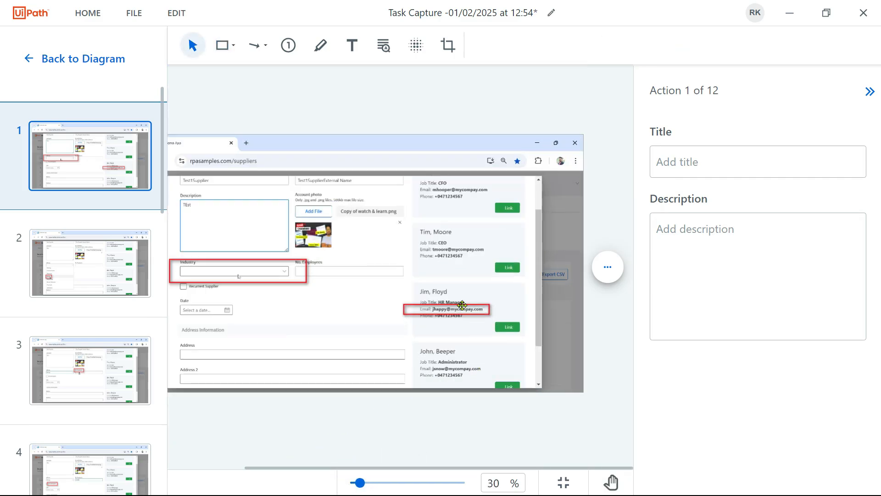
left_click(454, 307)
key("Delete")
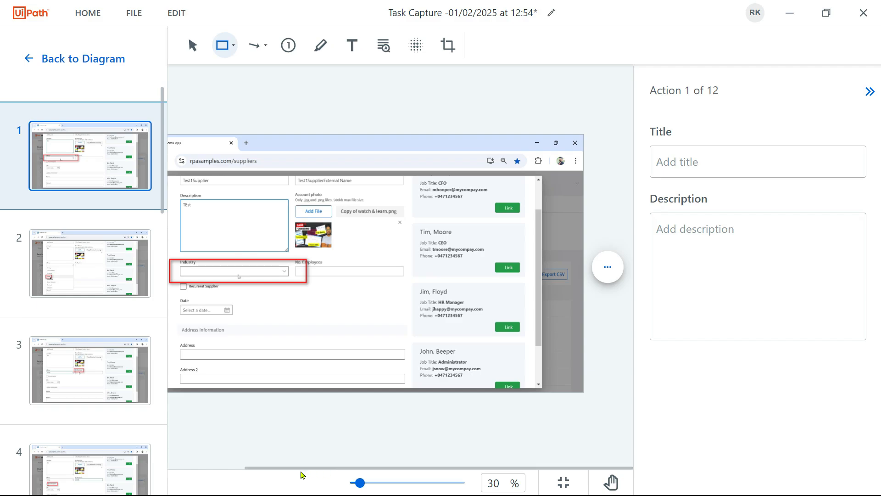
- Title the first action of the last diagram step "Select Industry" and return to the diagram
key("Escape")
left_click_drag(300, 469, 256, 464)
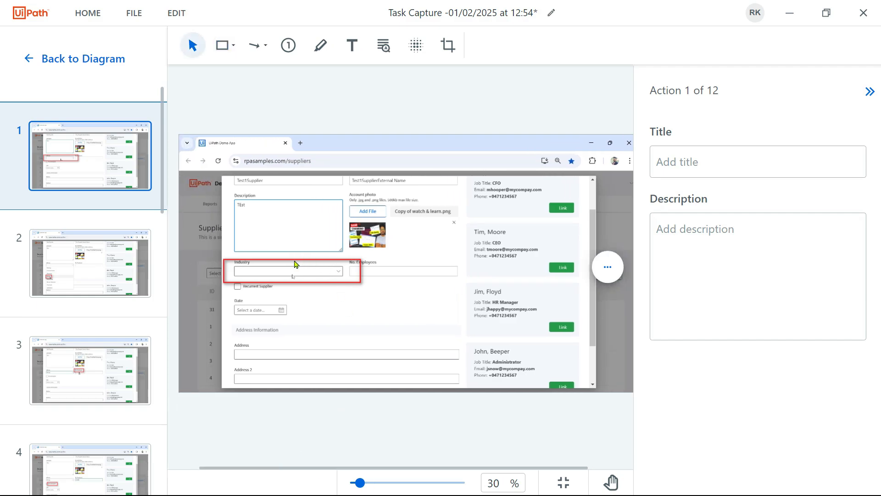
left_click(293, 259)
left_click(707, 161)
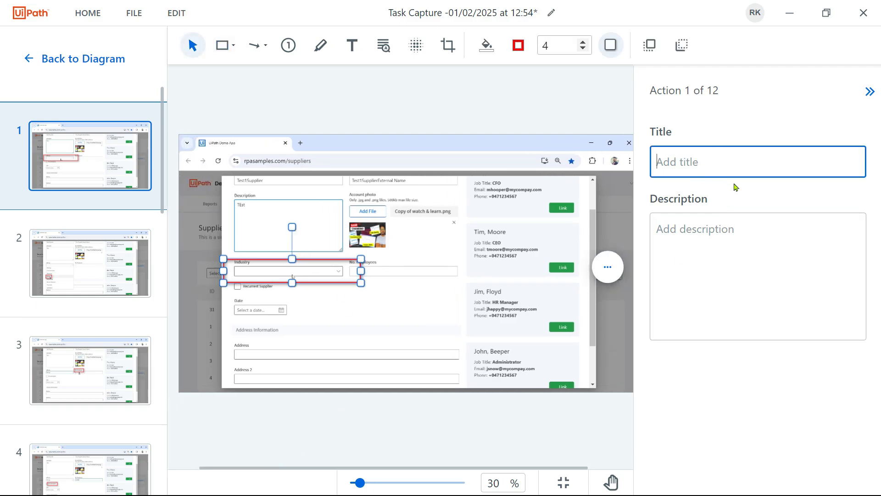
type("T")
key("BackSpace")
type("Select Industry")
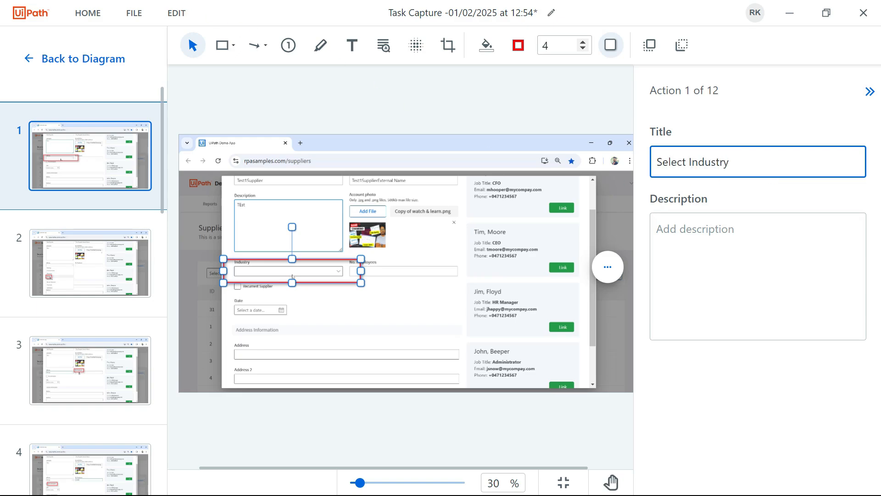
left_click(73, 59)
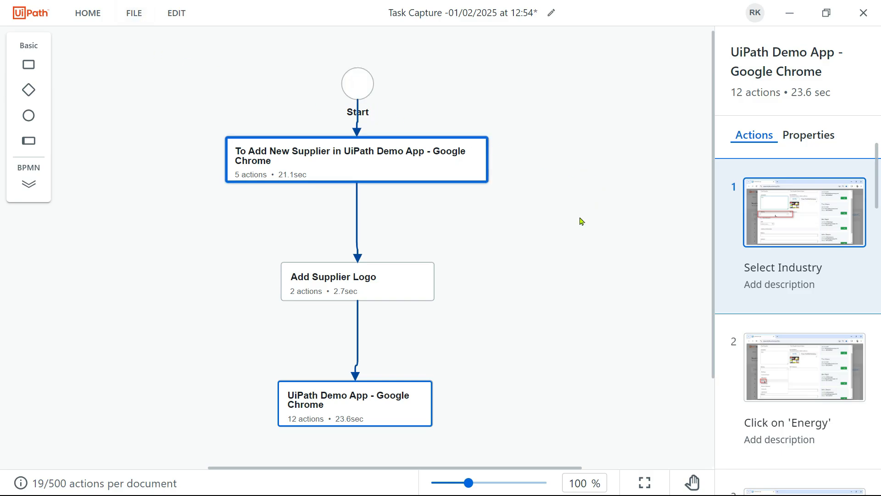
- Switch to Chrome, open template.docx from the download history in Word and enable editing
key("alt+Tab")
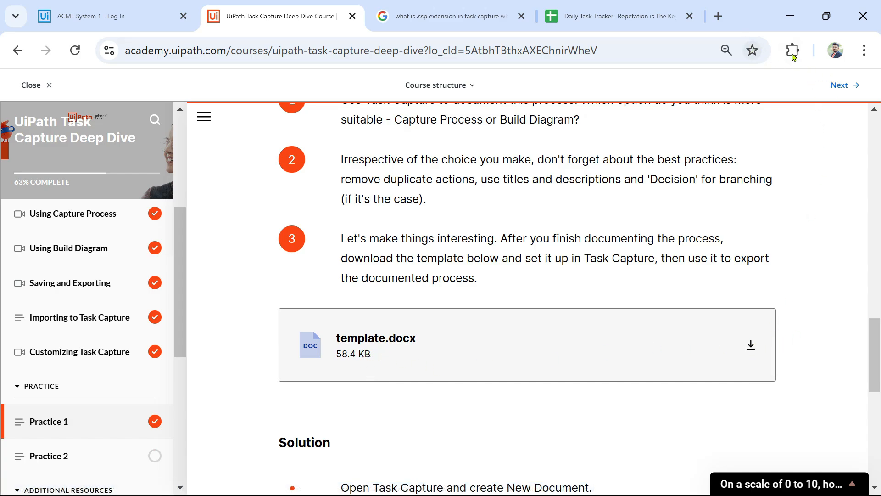
left_click(863, 51)
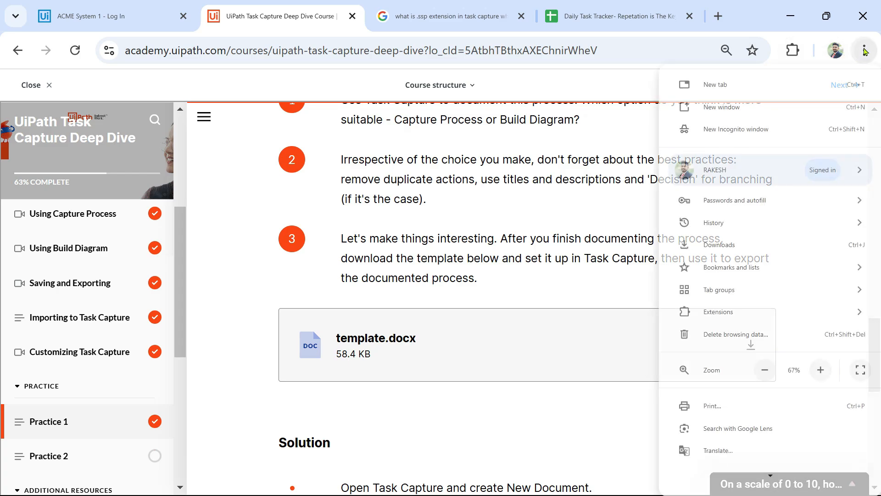
left_click(724, 243)
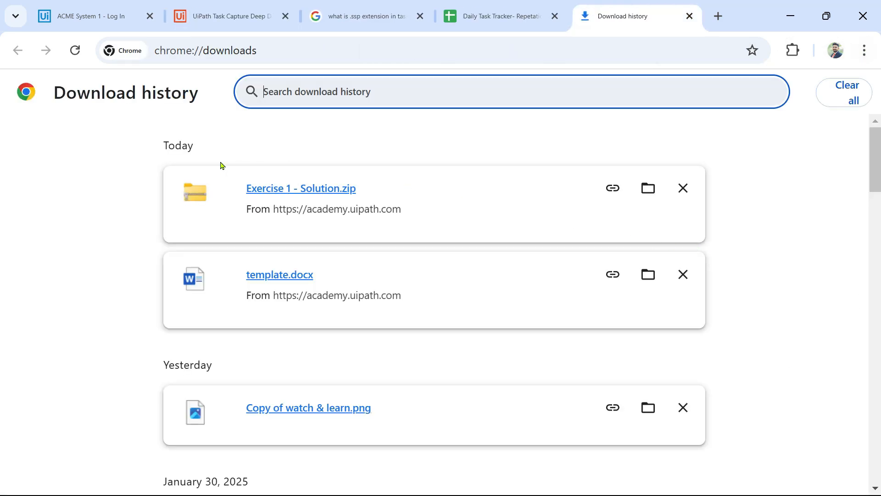
left_click(281, 276)
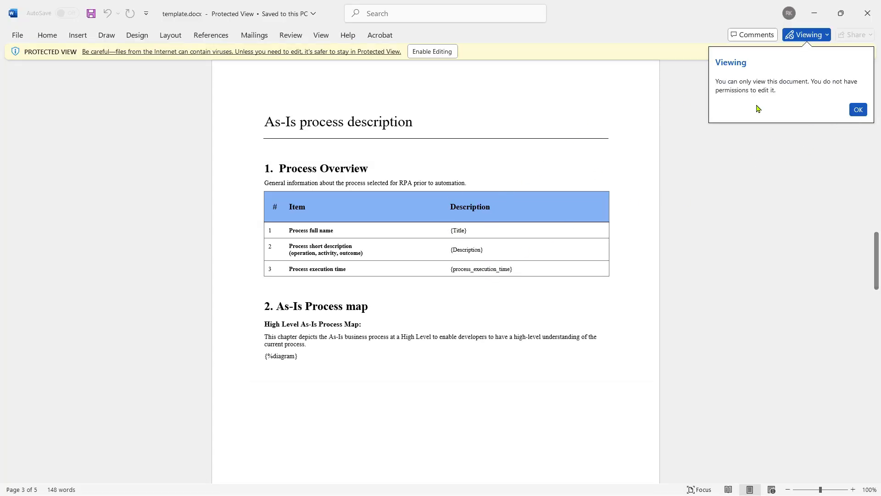
left_click(856, 113)
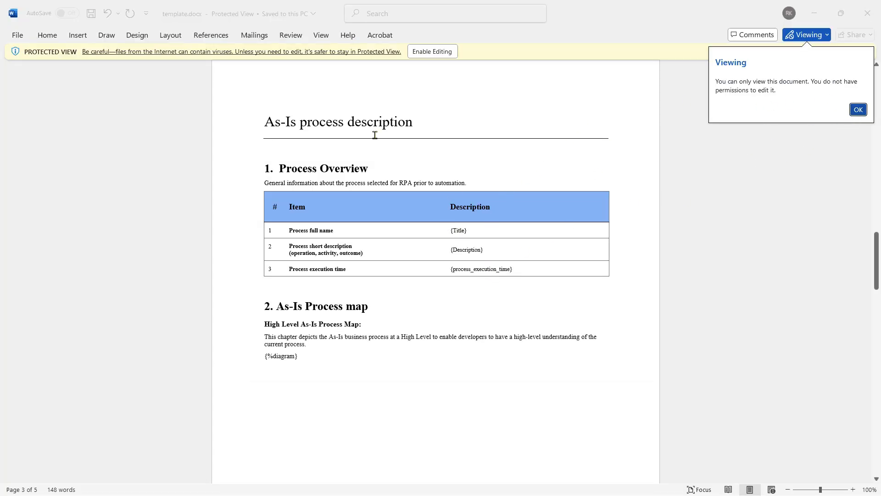
left_click(433, 52)
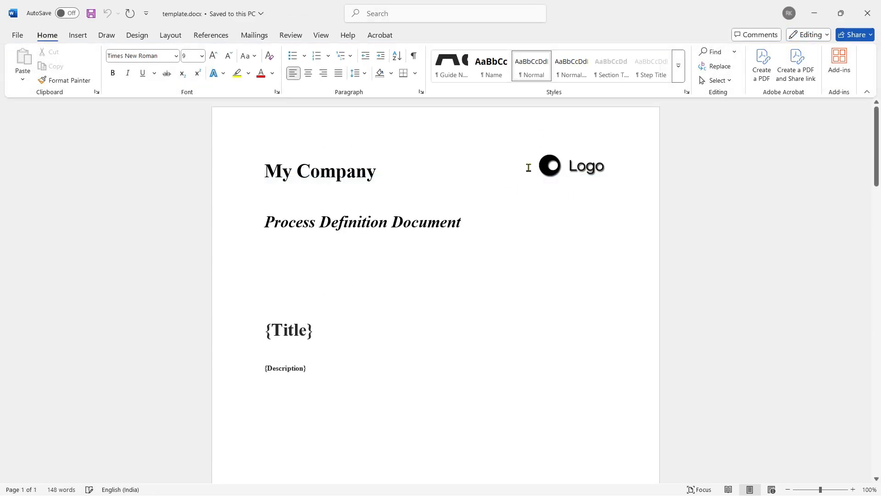
- Review the template's cover page, table of contents and the Title and Description placeholders in the Process Overview table
left_click(564, 166)
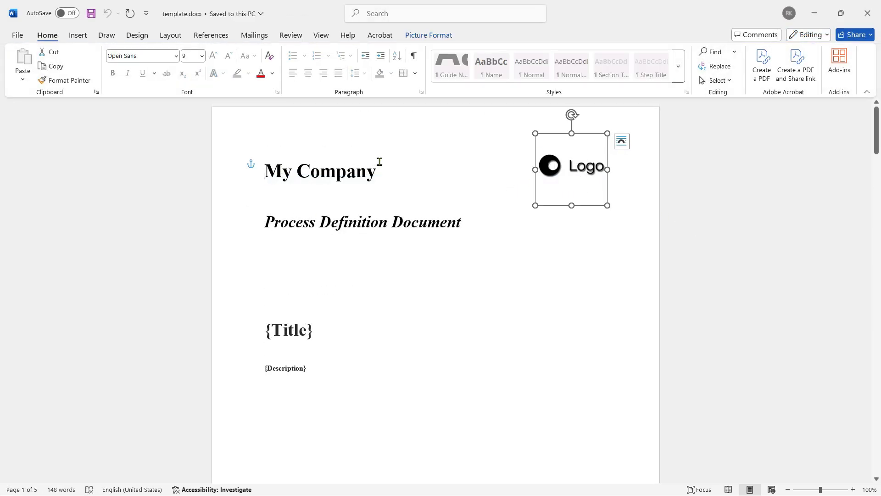
scroll(358, 262, "down", 10)
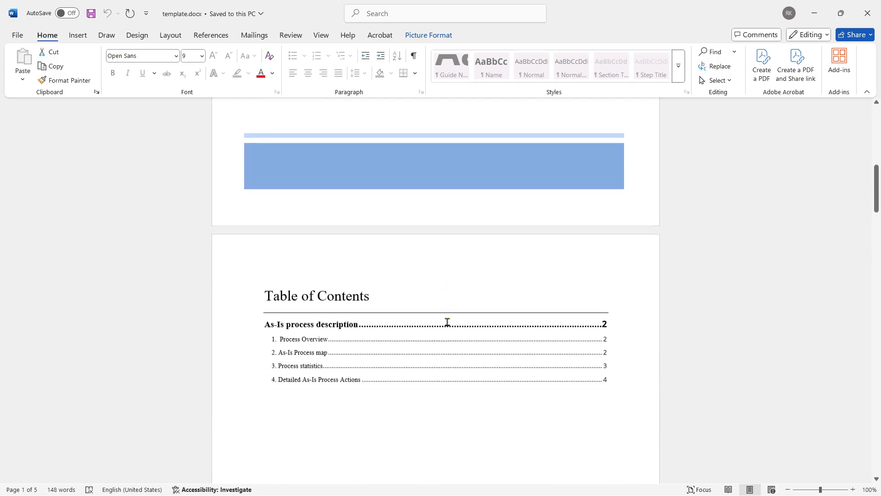
scroll(447, 318, "down", 9)
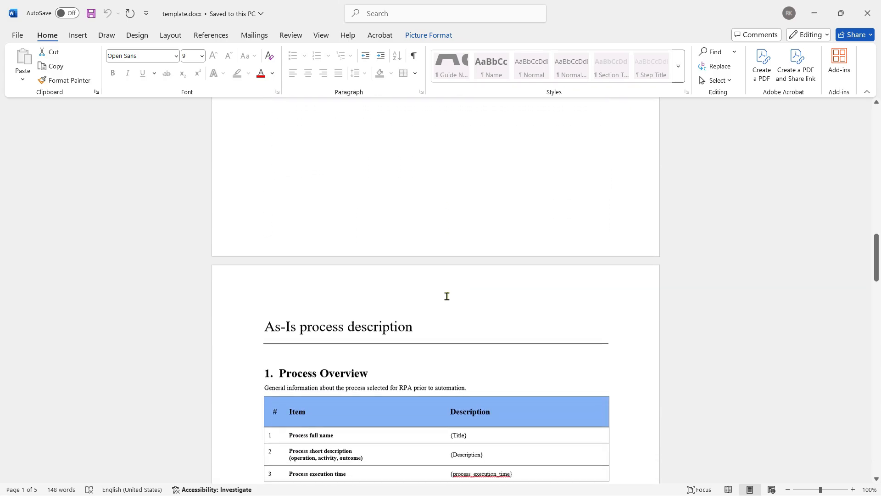
scroll(457, 300, "down", 5)
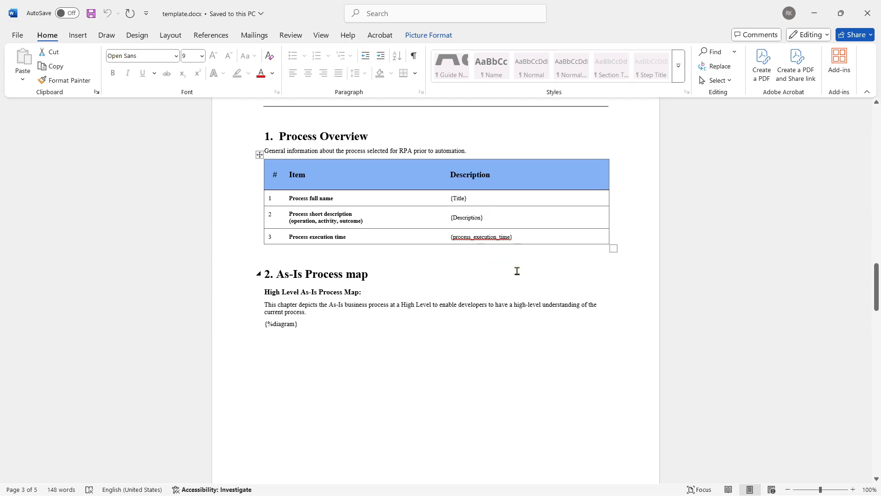
scroll(517, 271, "up", 9)
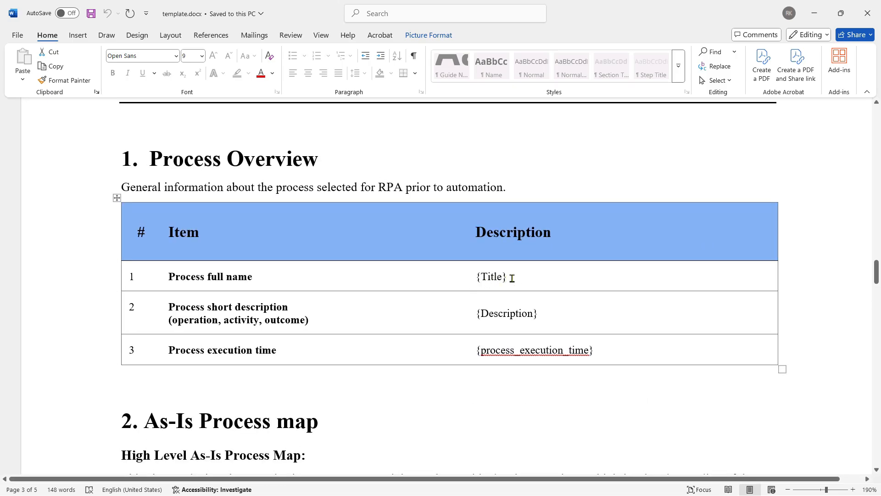
left_click_drag(512, 278, 476, 277)
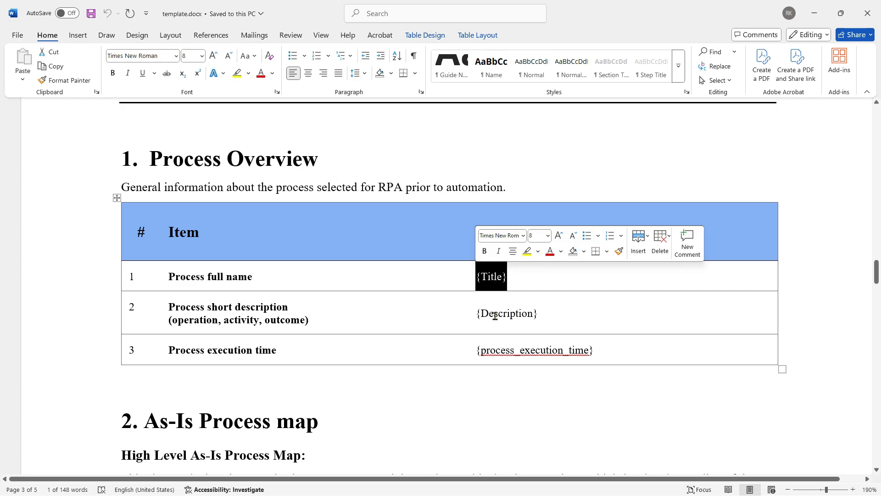
left_click_drag(479, 316, 549, 317)
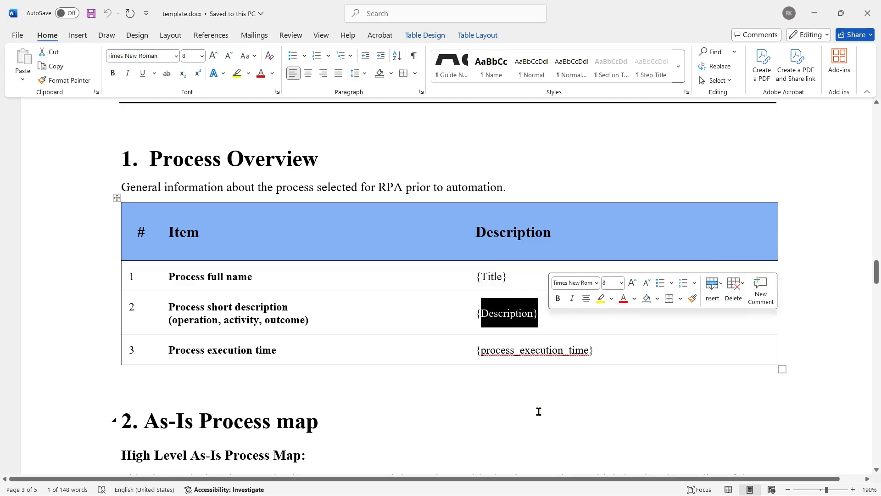
- Examine the placeholders in the template's Process statistics and Detailed As-Is Process Actions sections
scroll(538, 411, "down", 15)
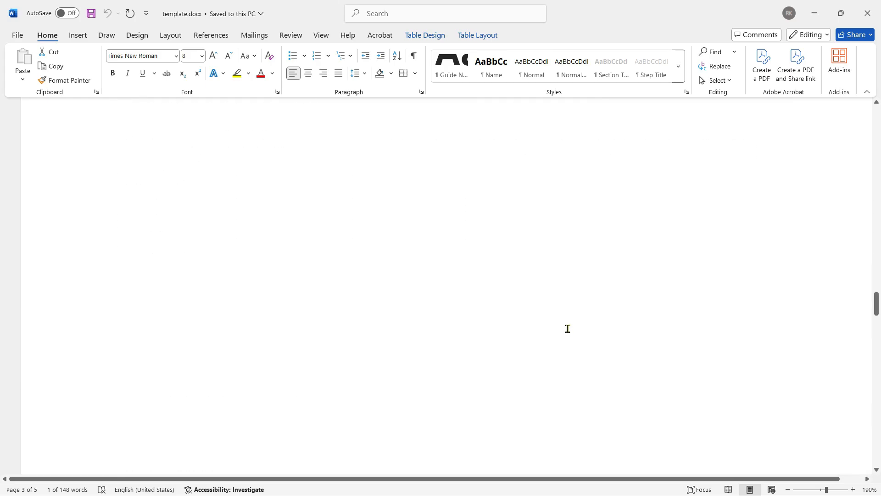
scroll(568, 329, "down", 10)
scroll(604, 313, "up", 2)
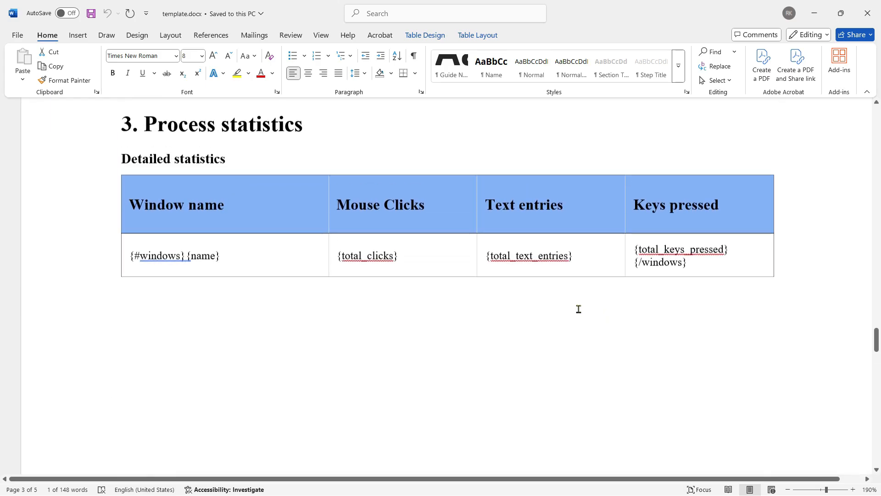
scroll(578, 312, "down", 10)
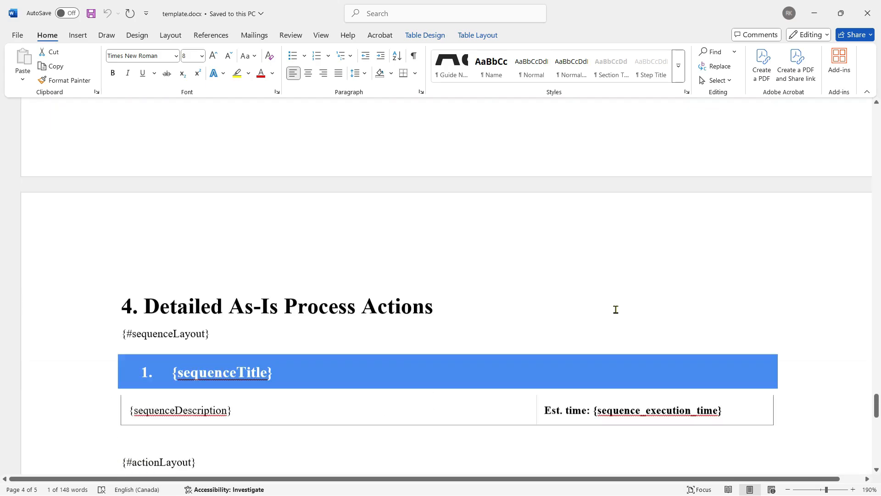
scroll(616, 309, "down", 3)
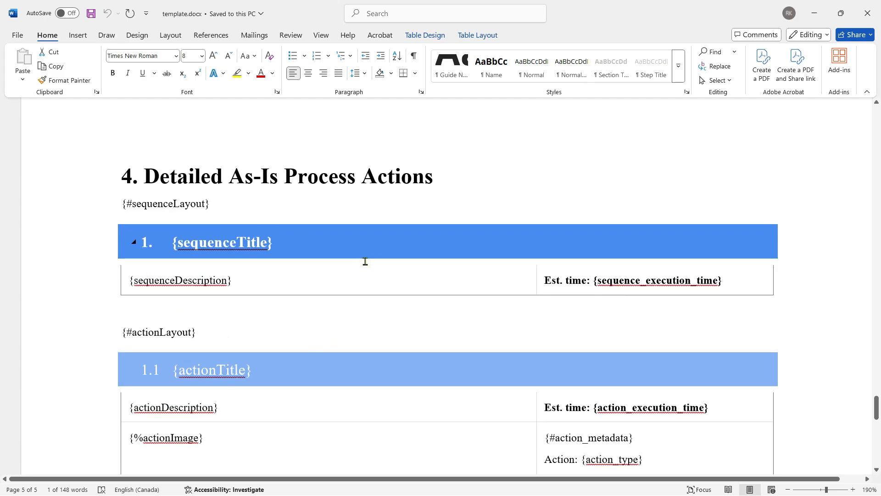
scroll(611, 283, "down", 3)
scroll(592, 301, "up", 2)
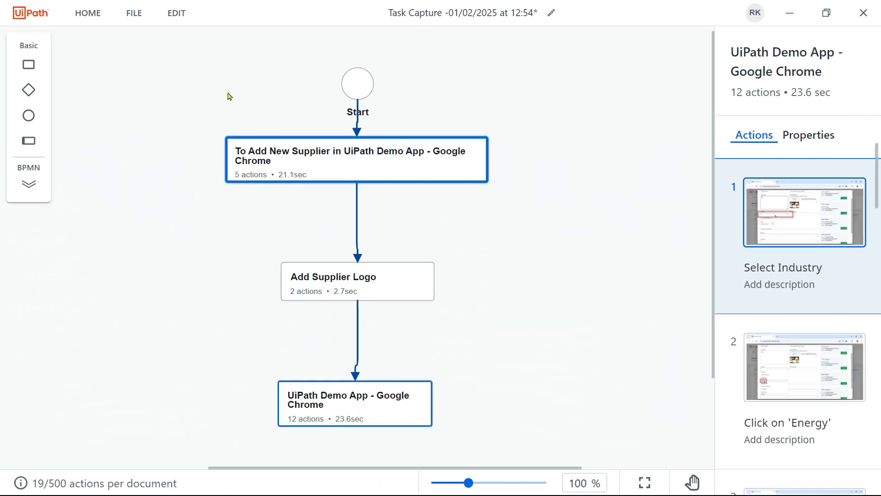
- Switch to Task Capture, start a Word export with the document title "Test Supplier" and continue to the template selection
left_click(140, 19)
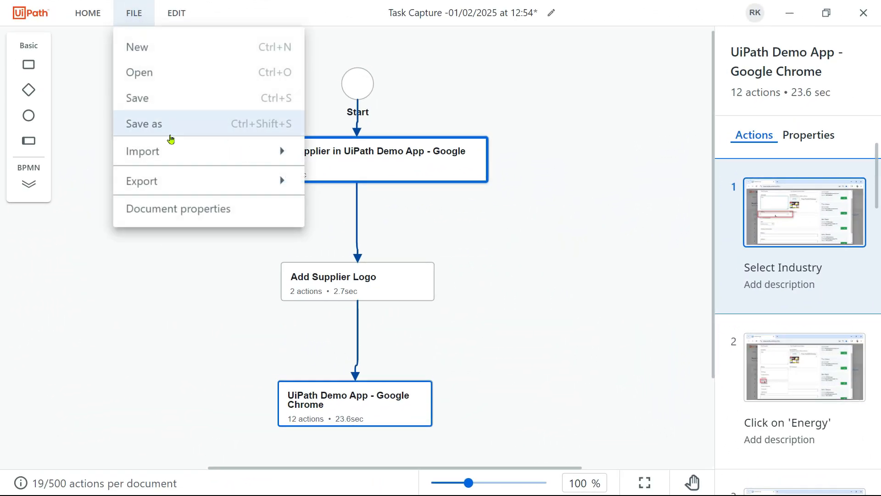
mouse_move(177, 195)
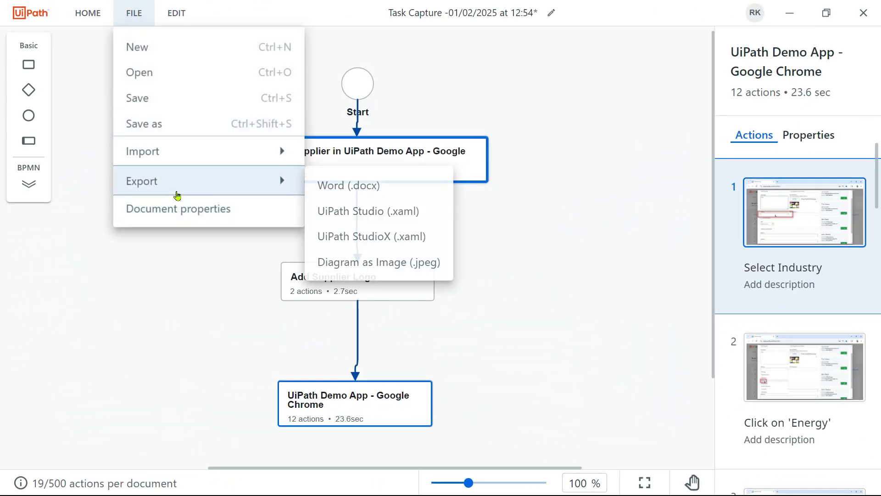
left_click(381, 191)
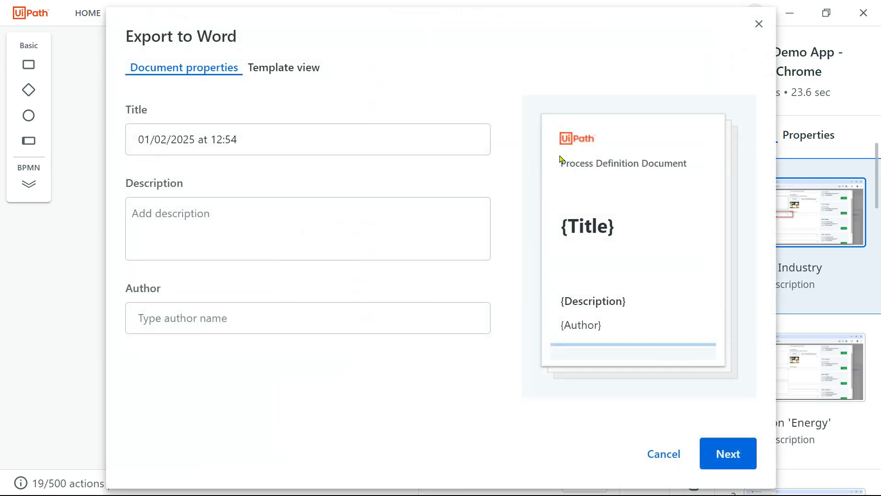
left_click_drag(252, 144, 140, 139)
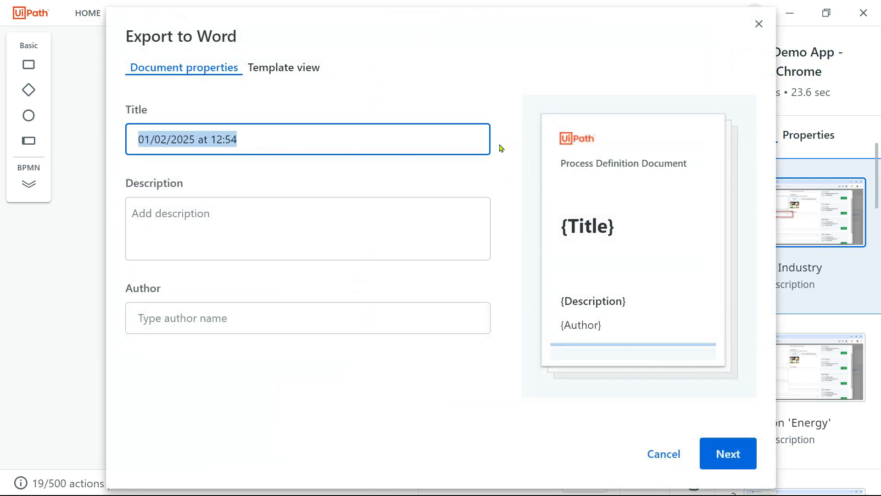
type("Test Supplier")
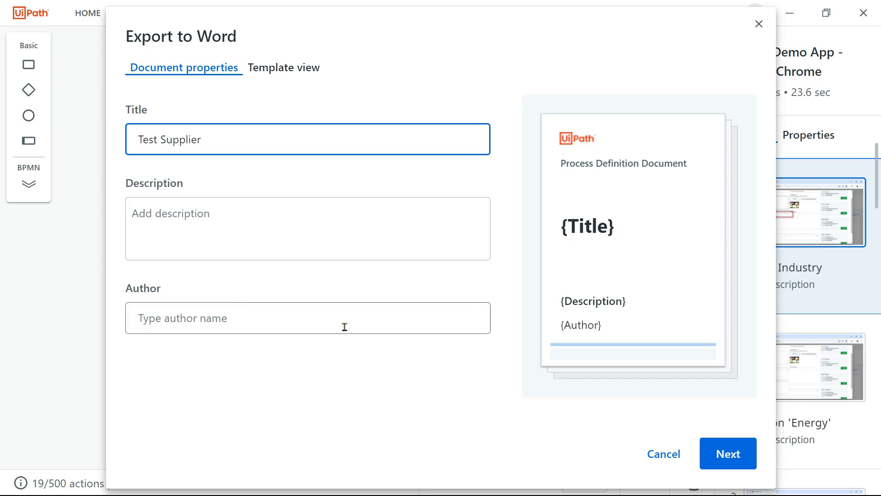
left_click(728, 461)
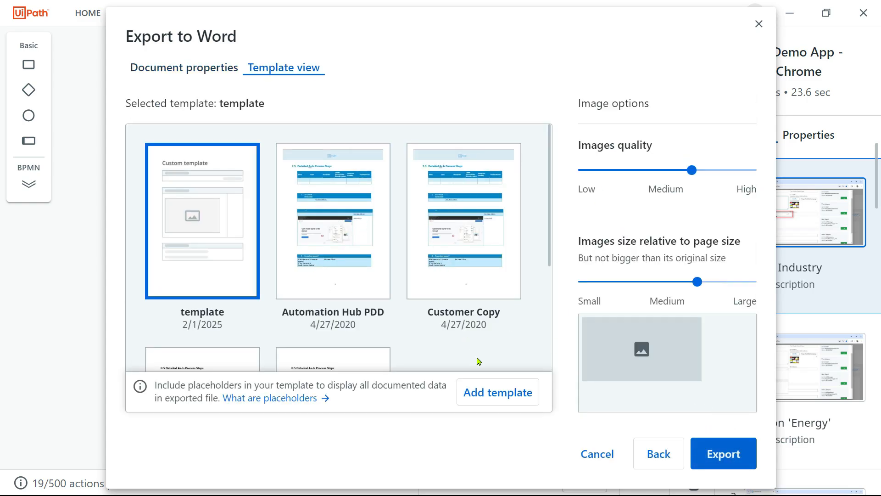
- Add template.docx from Downloads as a custom export template after checking its contents in the file preview
scroll(478, 347, "down", 2)
left_click(502, 393)
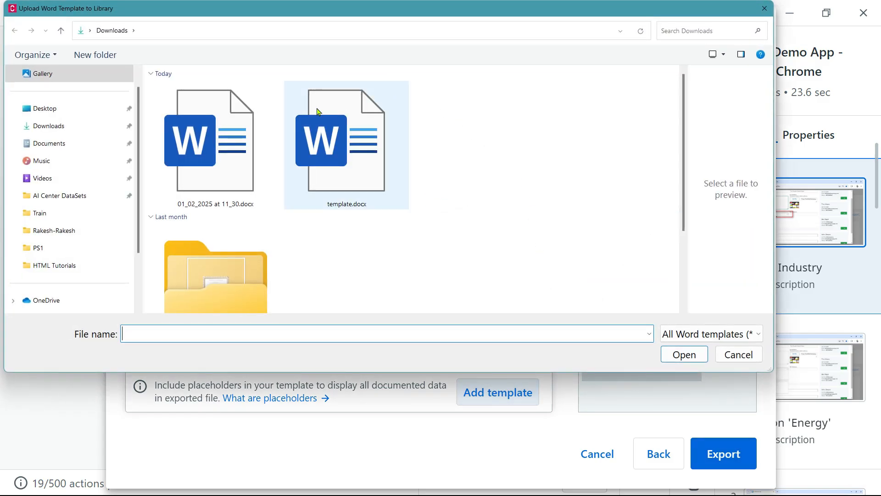
left_click(358, 170)
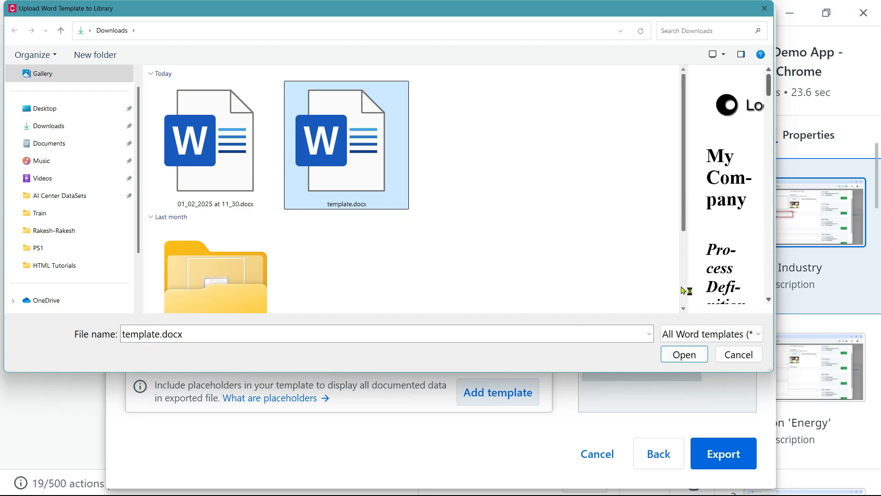
left_click_drag(688, 290, 438, 238)
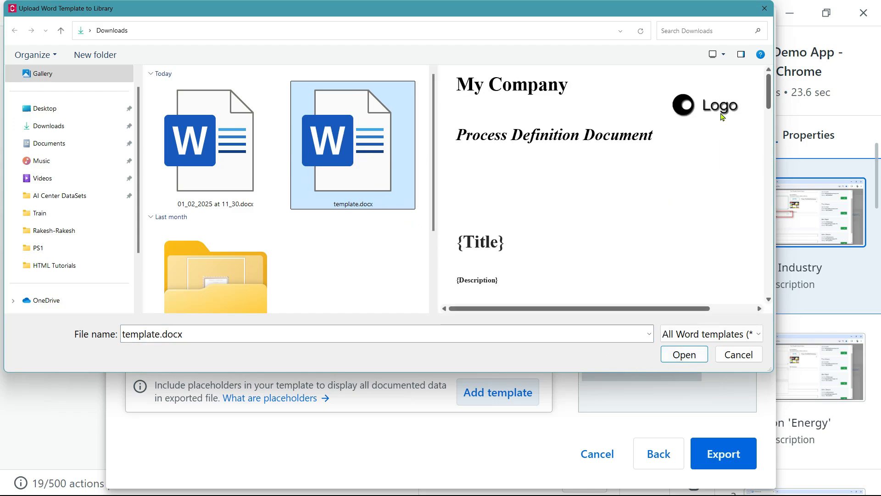
scroll(484, 234, "down", 5)
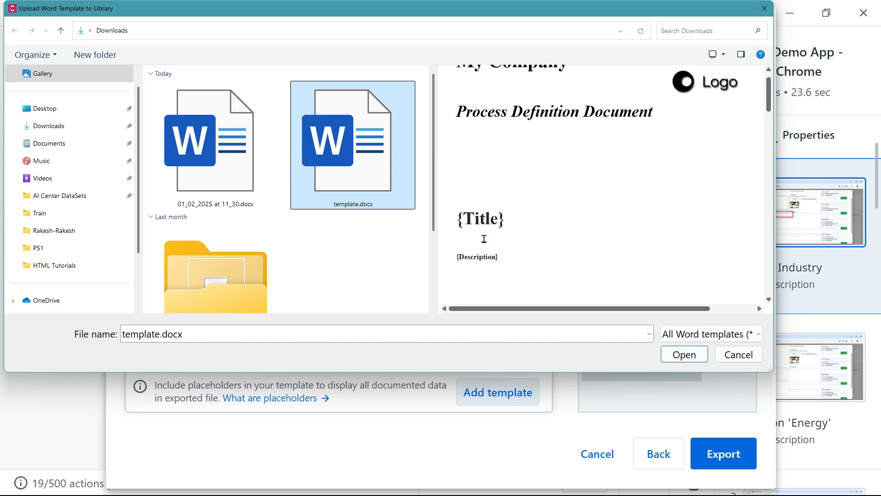
scroll(551, 199, "down", 3)
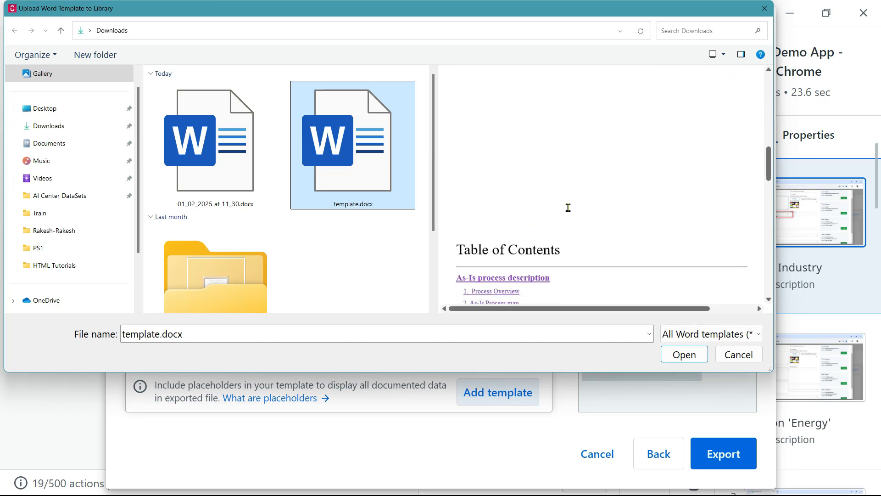
scroll(578, 201, "up", 8)
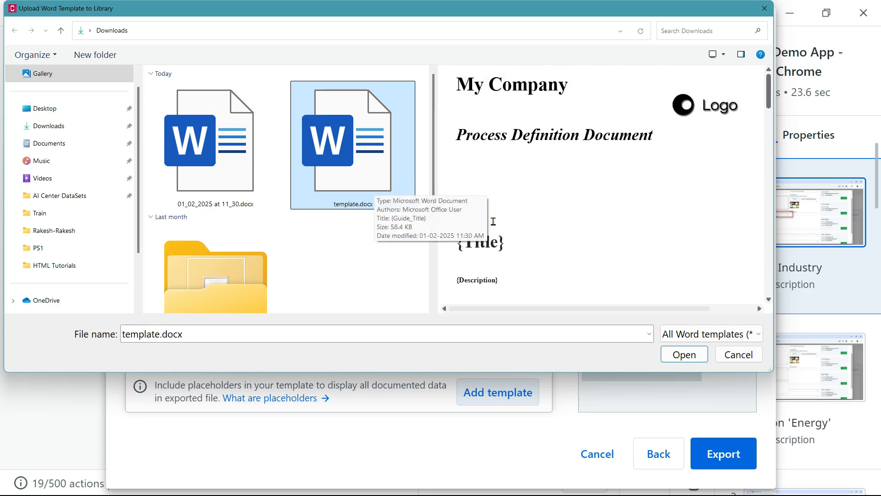
left_click(688, 359)
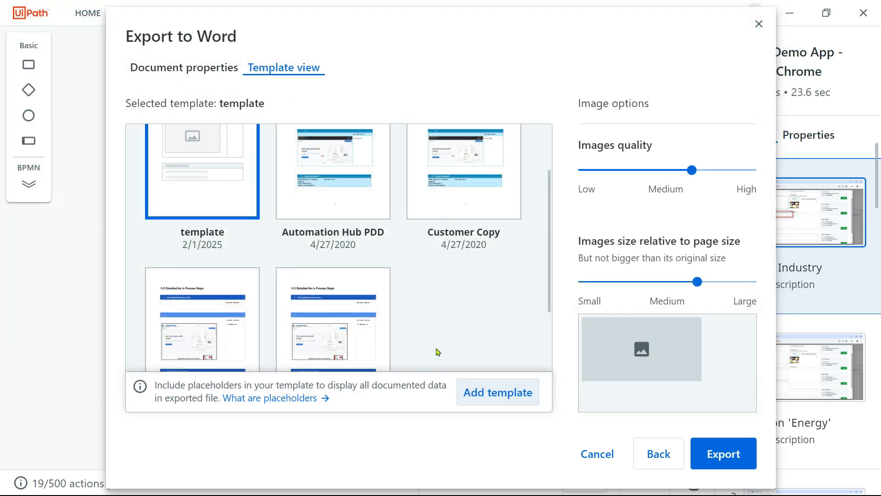
- Export the process with the custom template, save it as Test Supplier.docx in Downloads, and open the exported file in Word
scroll(456, 300, "down", 2)
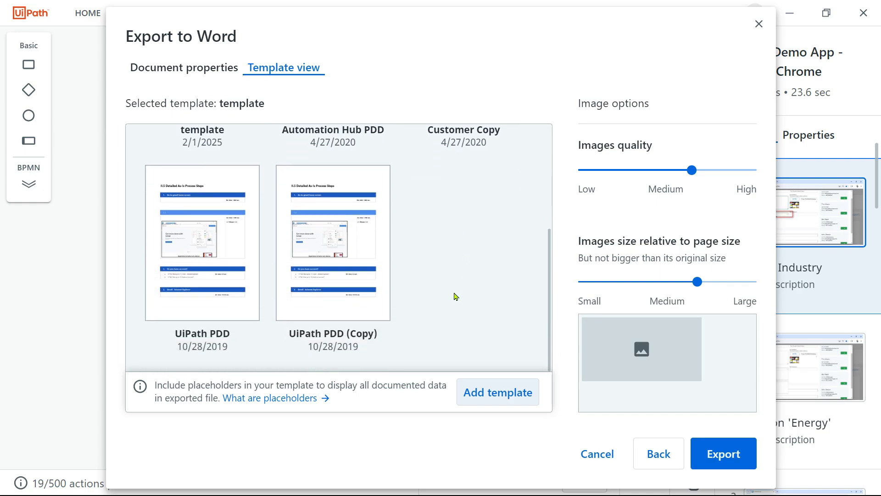
scroll(454, 299, "up", 3)
scroll(276, 224, "up", 1)
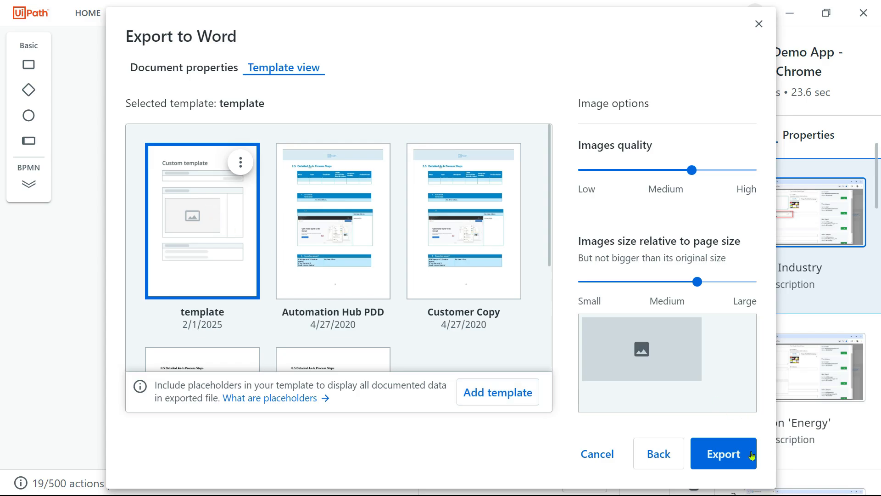
left_click(732, 464)
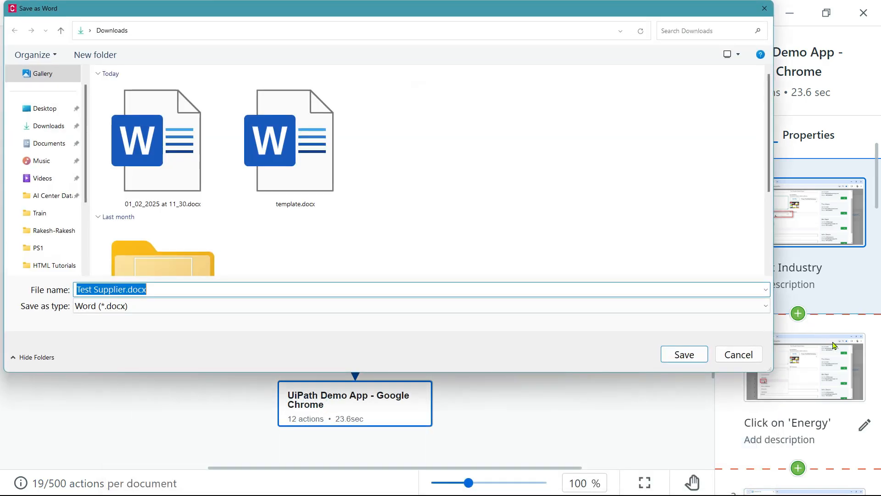
left_click(161, 289)
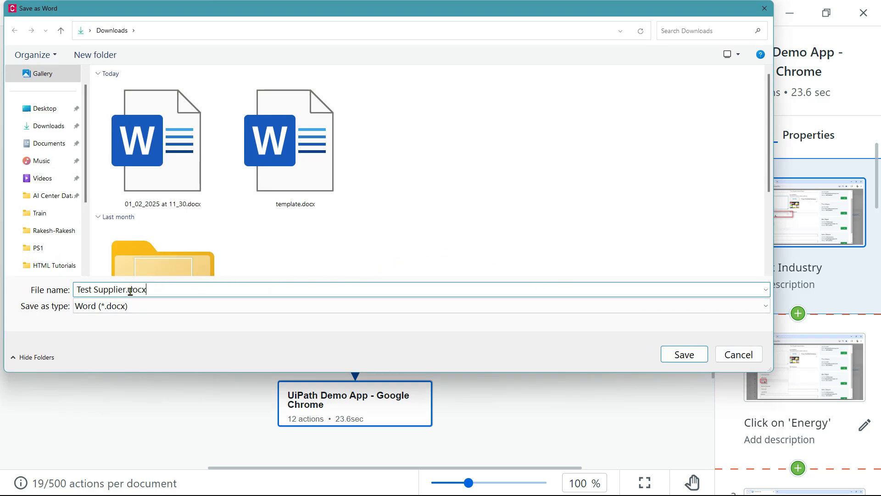
left_click(693, 356)
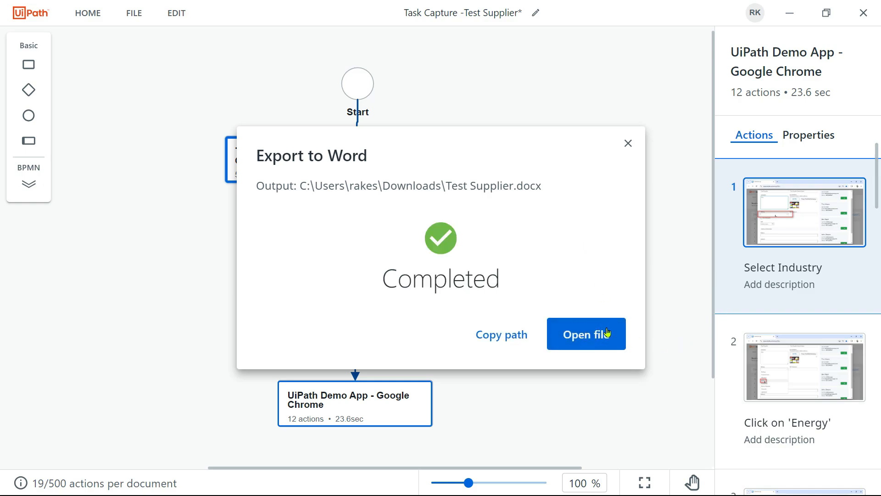
left_click(586, 334)
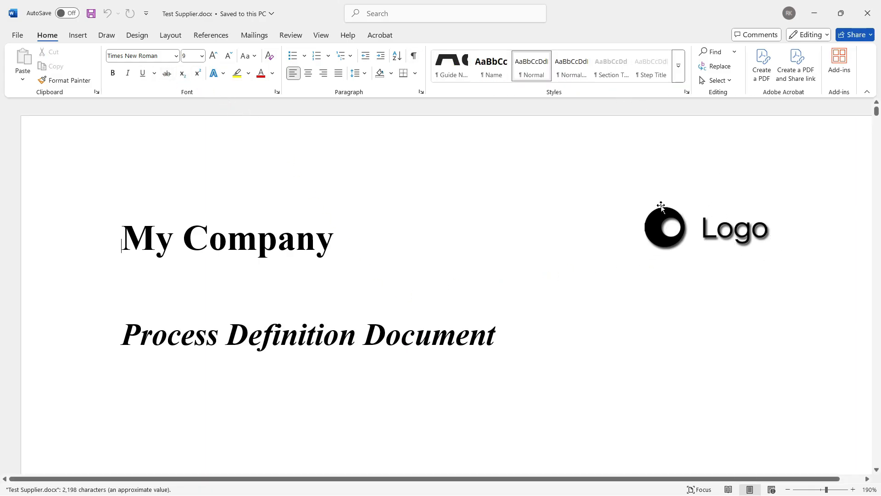
- Examine the exported cover page: the logo, company name, Process Definition Document heading and process title
left_click(688, 228)
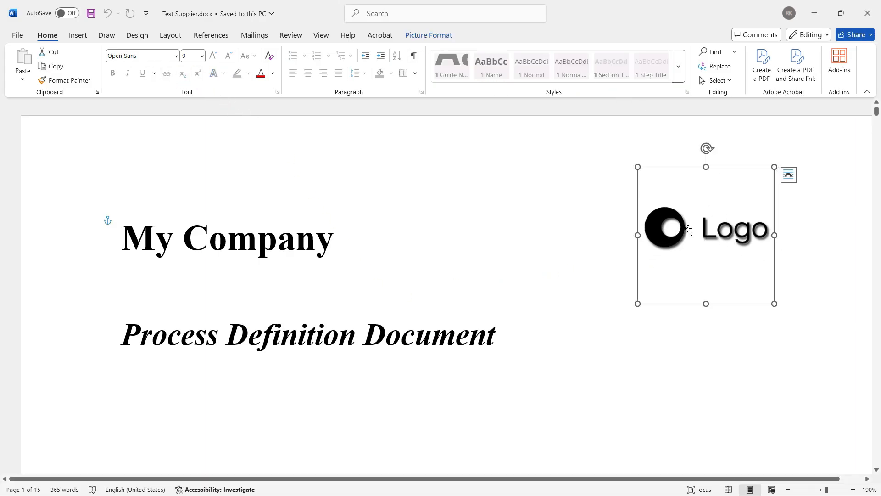
left_click(224, 242)
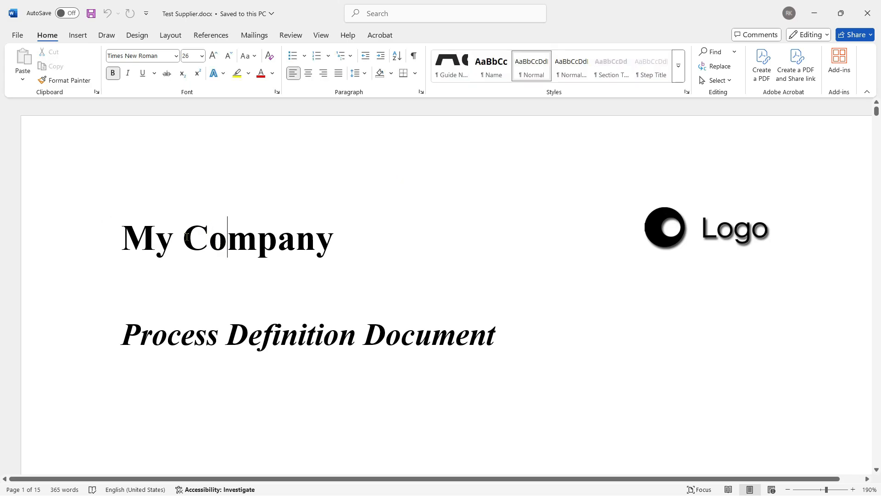
left_click_drag(128, 238, 340, 240)
scroll(449, 317, "down", 3)
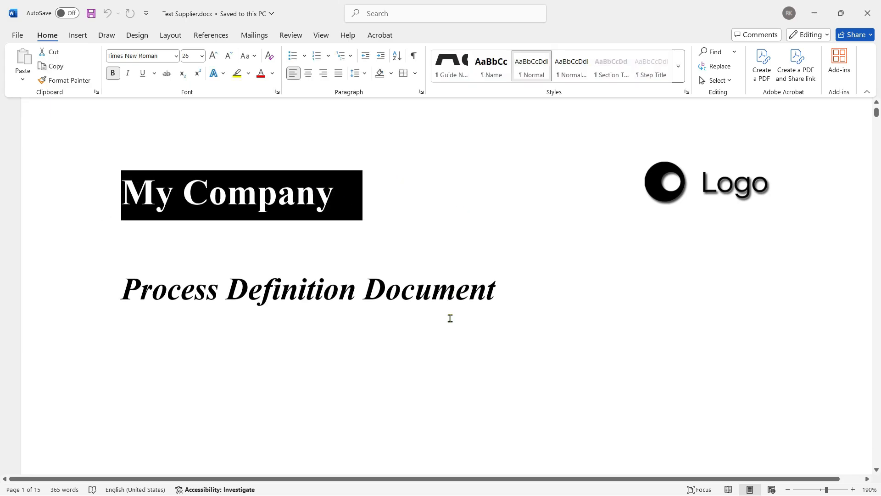
left_click_drag(121, 188, 507, 191)
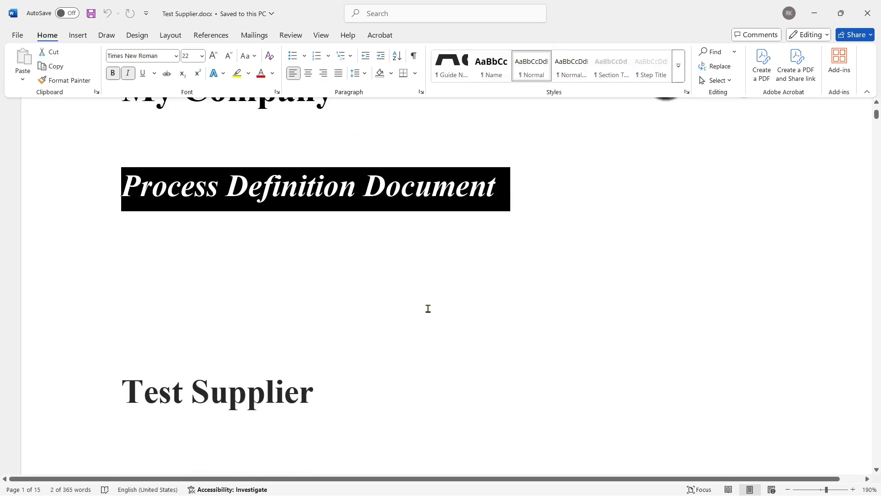
scroll(427, 309, "down", 2)
left_click_drag(125, 291, 337, 288)
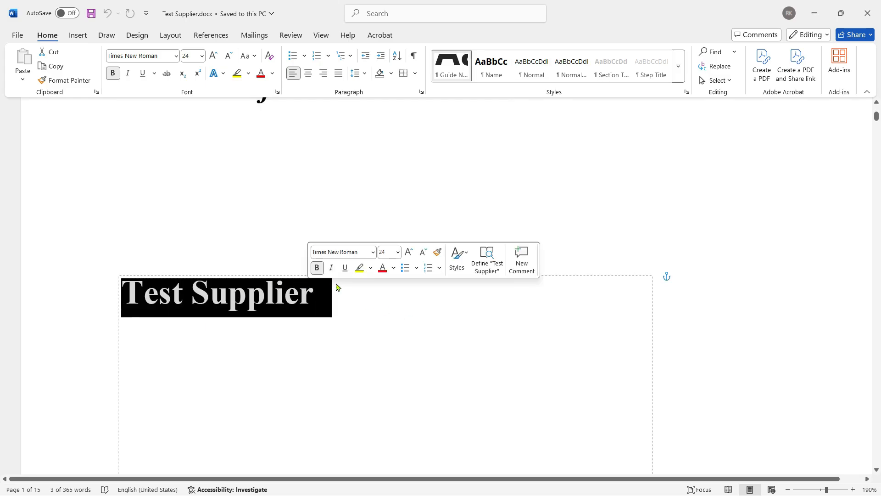
left_click(546, 213)
scroll(431, 299, "down", 2)
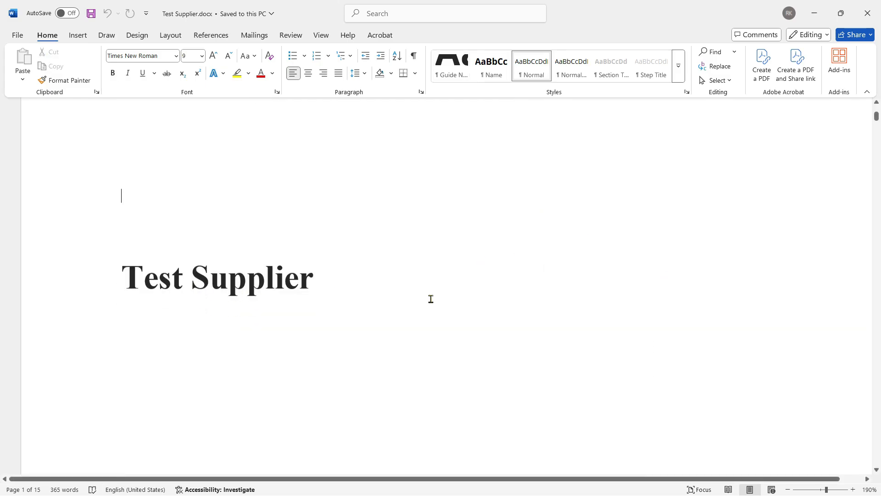
left_click_drag(127, 200, 296, 210)
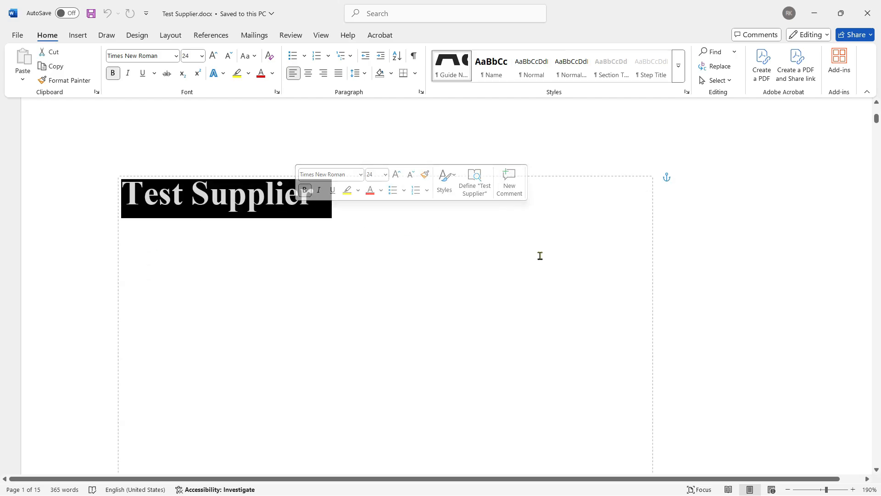
- Review the exported table of contents, the process full name in the Process Overview table, and the As-Is Process map diagram
scroll(599, 347, "down", 4)
scroll(599, 347, "down", 12)
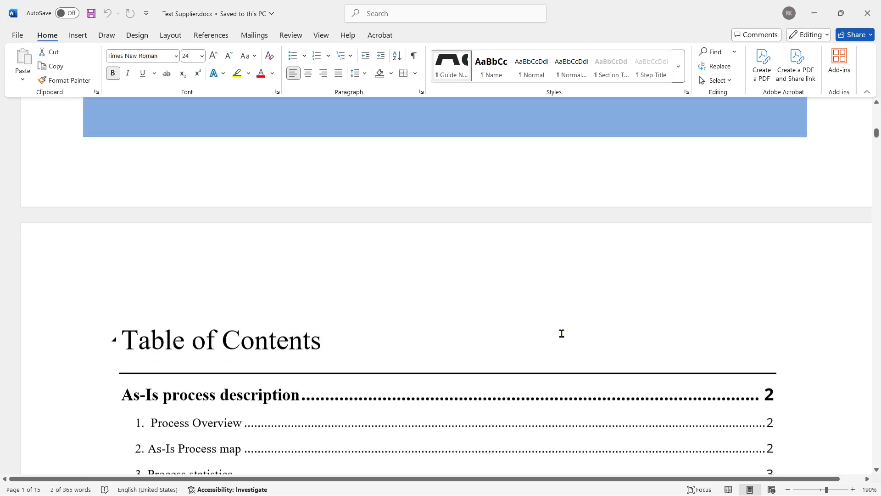
scroll(569, 294, "down", 10)
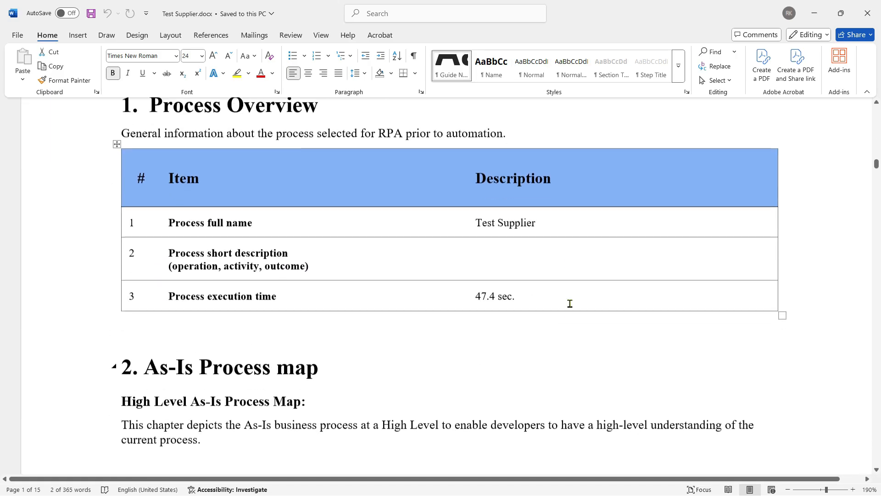
scroll(569, 309, "up", 2)
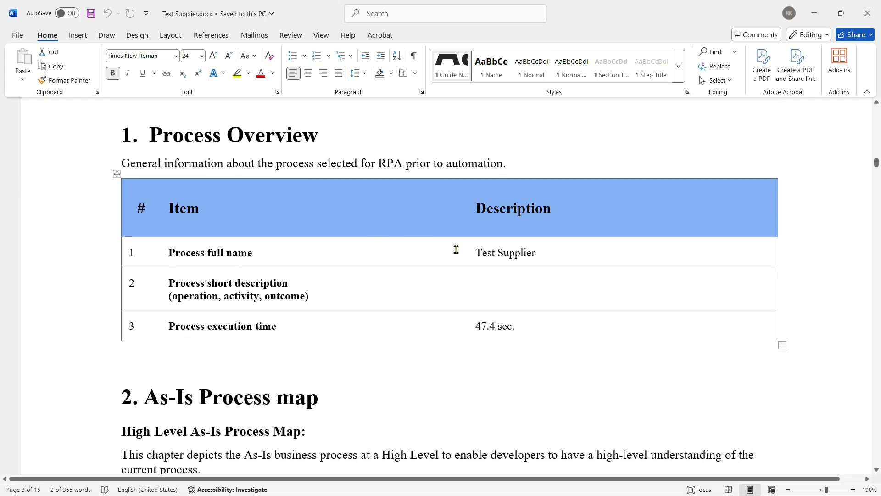
left_click_drag(479, 253, 537, 256)
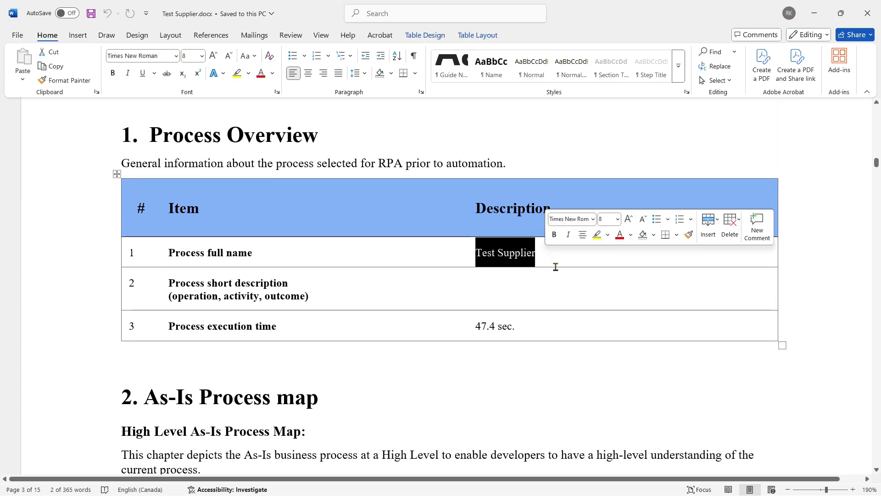
scroll(555, 267, "down", 15)
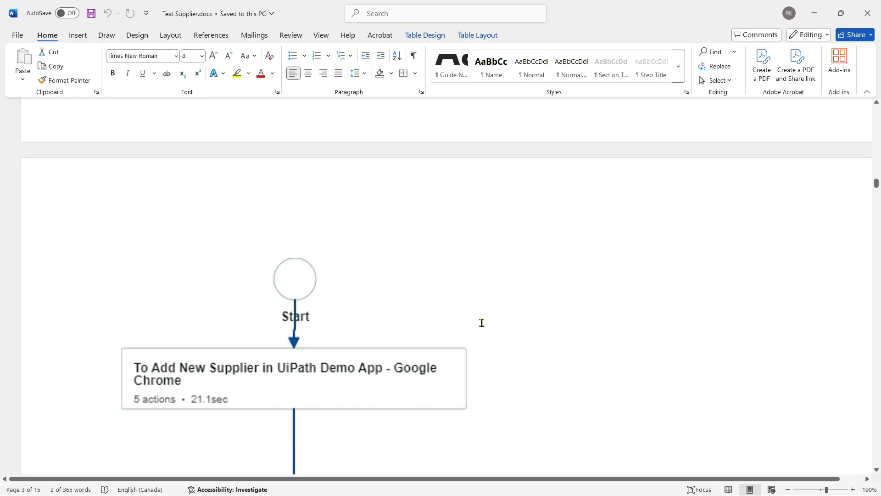
scroll(440, 293, "up", 3)
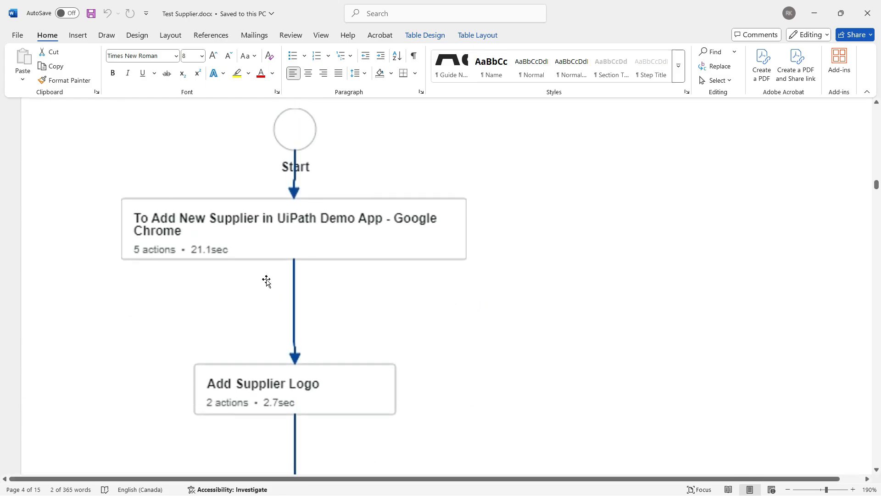
scroll(192, 290, "down", 15)
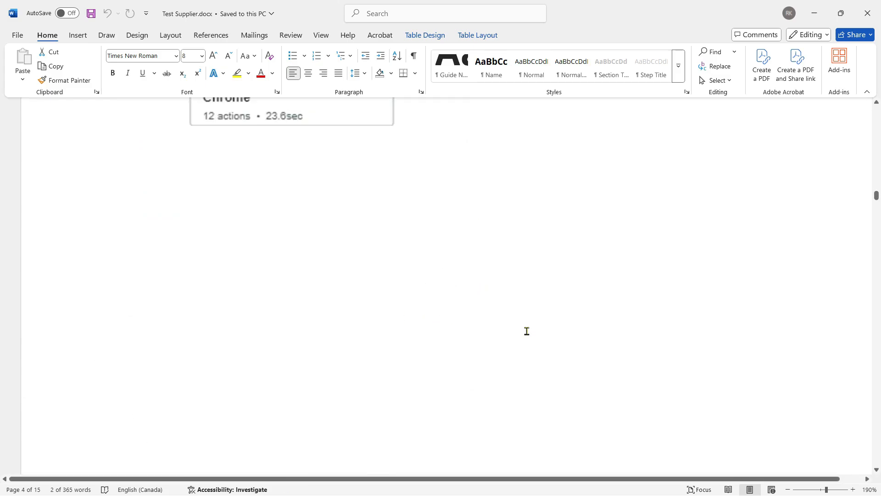
- Examine the Detailed As-Is Process Actions section, checking the titles, times, actions and screenshots of actions 1.1 to 1.5
scroll(547, 285, "down", 10)
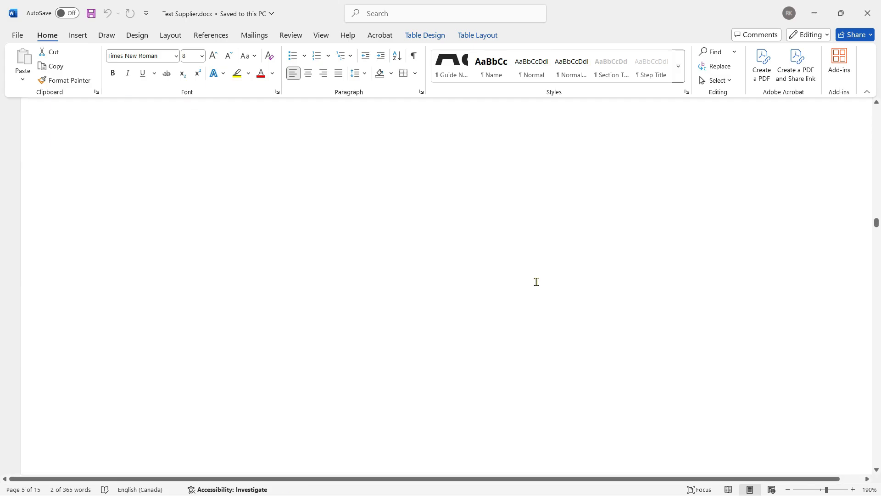
scroll(391, 346, "down", 4)
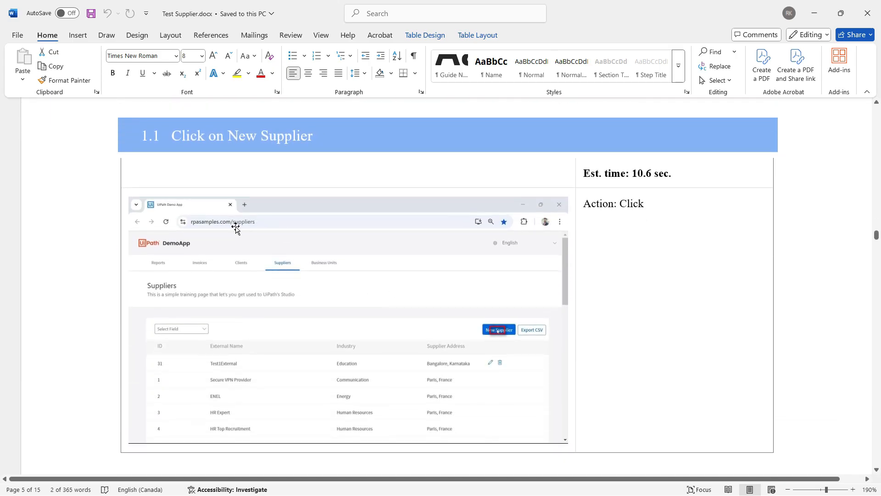
scroll(232, 198, "up", 3)
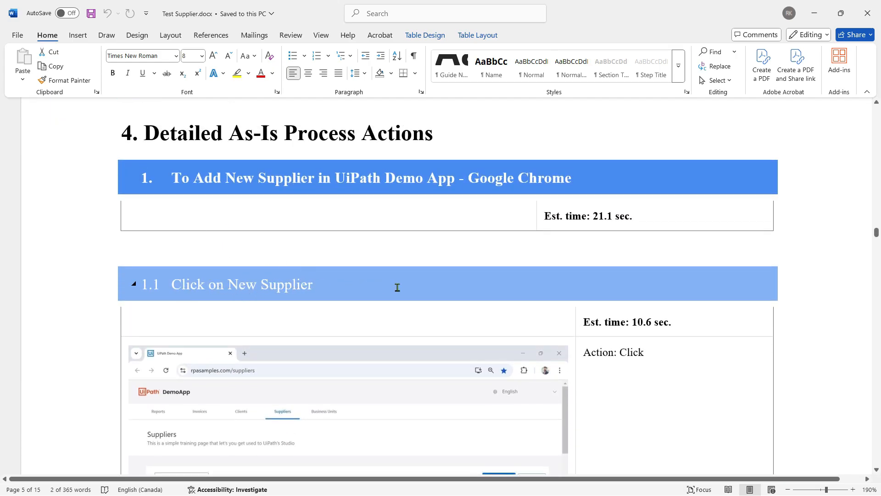
scroll(624, 359, "down", 2)
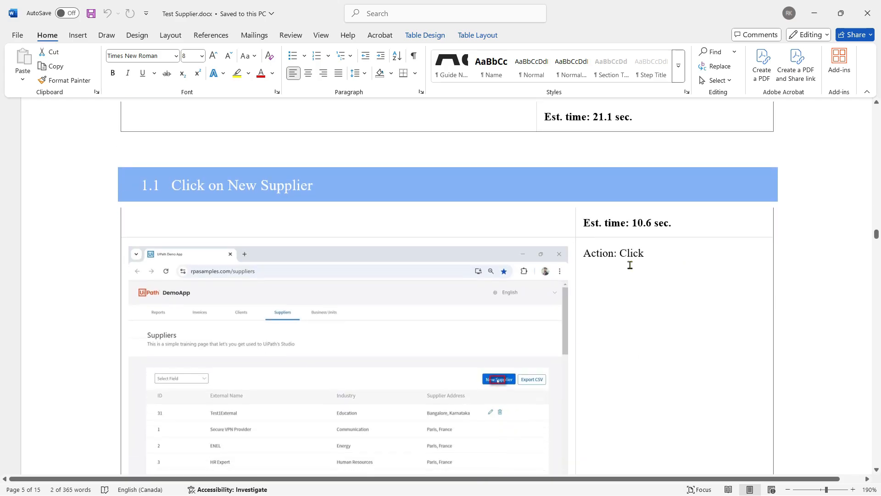
scroll(443, 338, "down", 12)
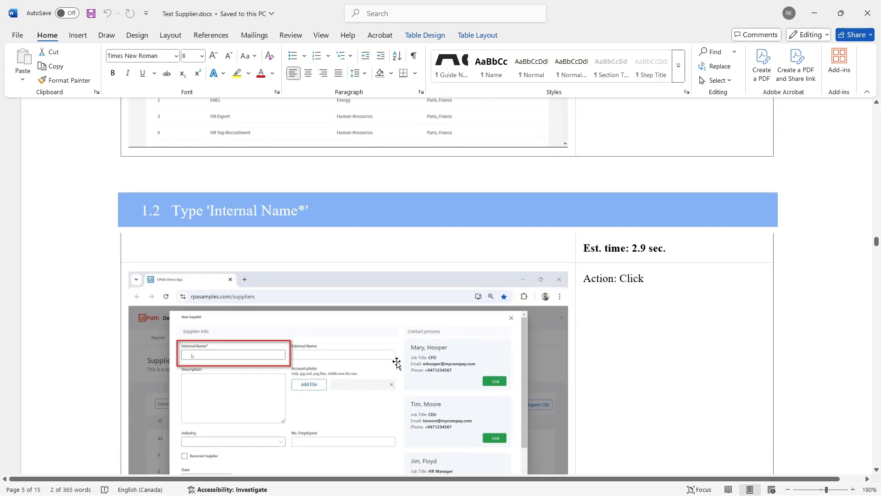
scroll(444, 309, "down", 7)
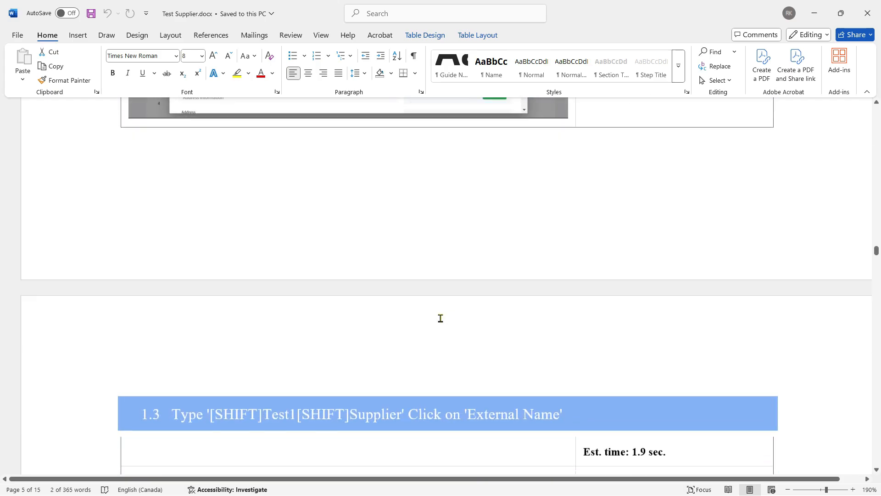
scroll(433, 361, "down", 6)
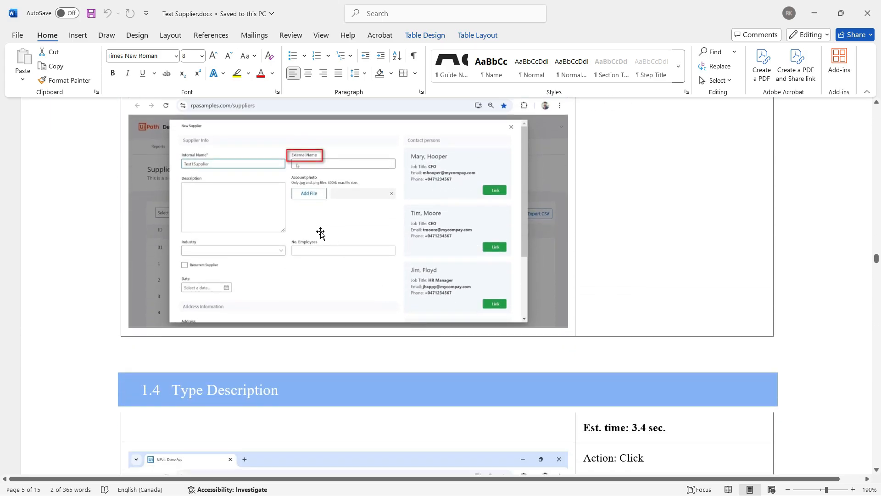
scroll(410, 201, "down", 12)
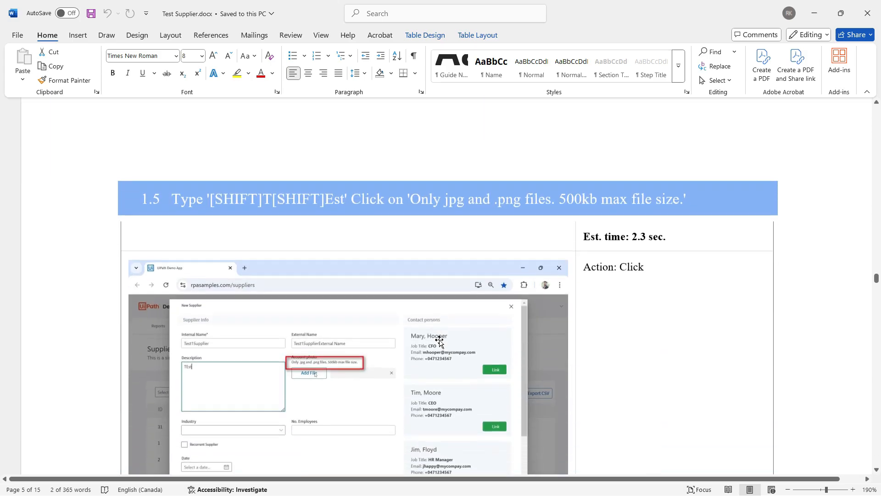
scroll(440, 338, "up", 6)
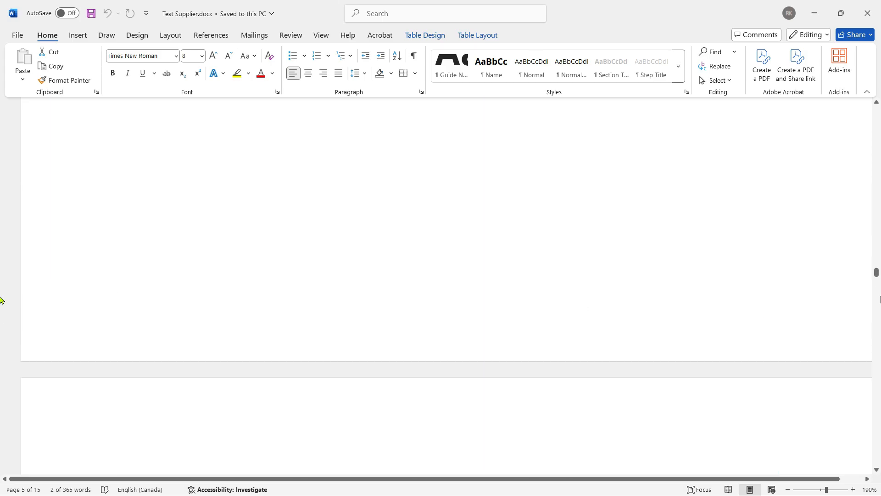
- Return to the start of the document, skim its opening pages again, and switch back to Task Capture
left_click_drag(877, 274, 842, 107)
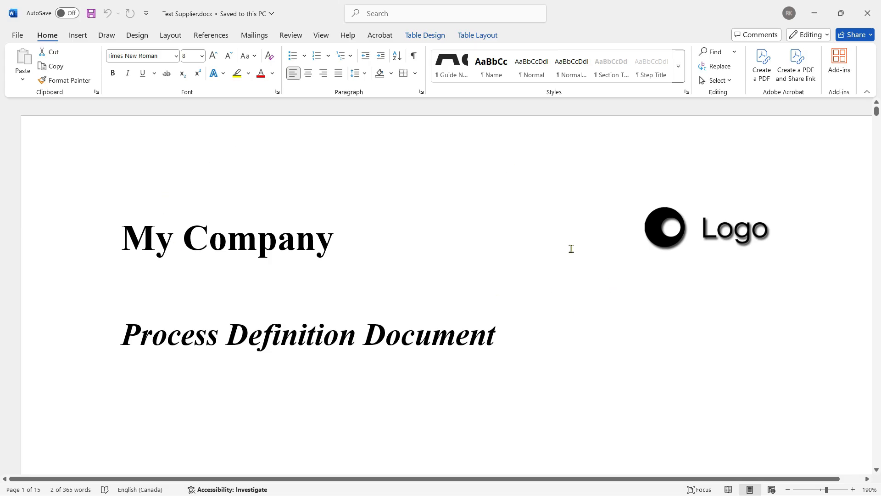
scroll(587, 275, "down", 4)
scroll(584, 287, "up", 2)
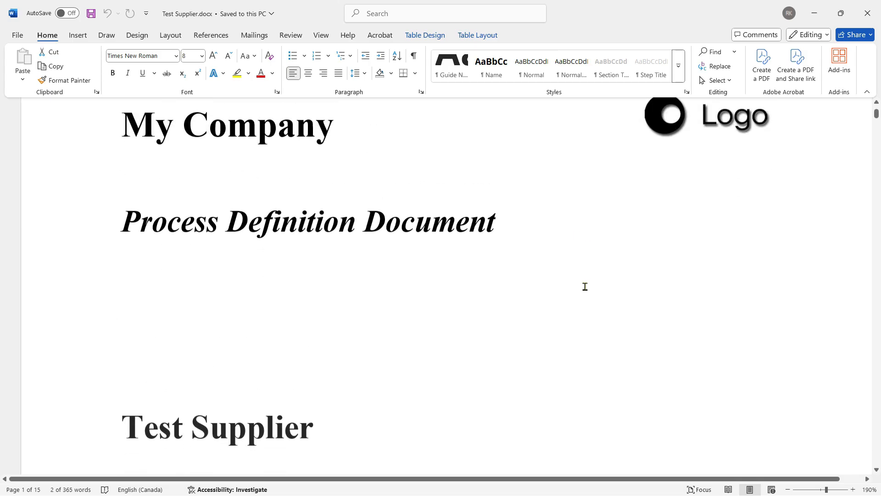
scroll(585, 298, "down", 5)
scroll(600, 287, "down", 10)
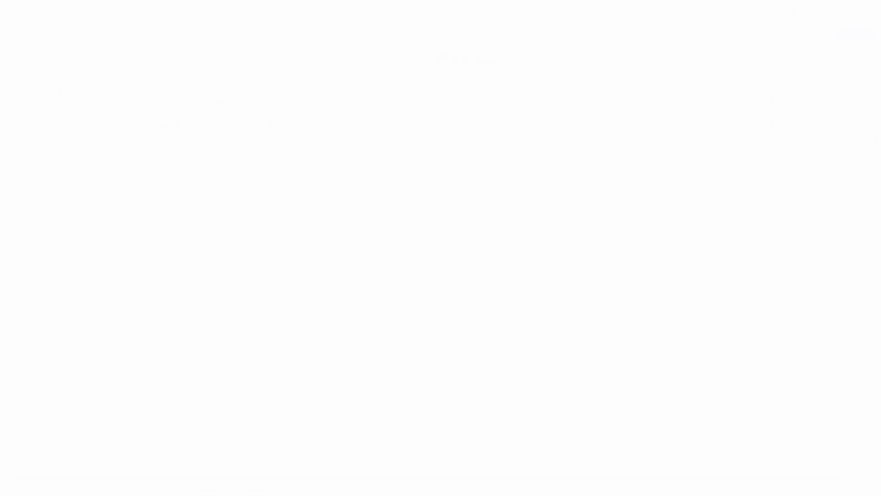
key("alt+Tab")
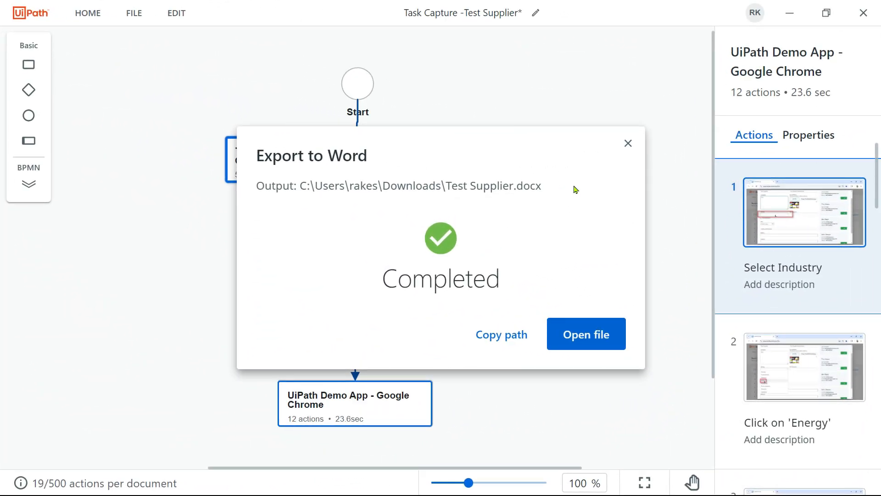